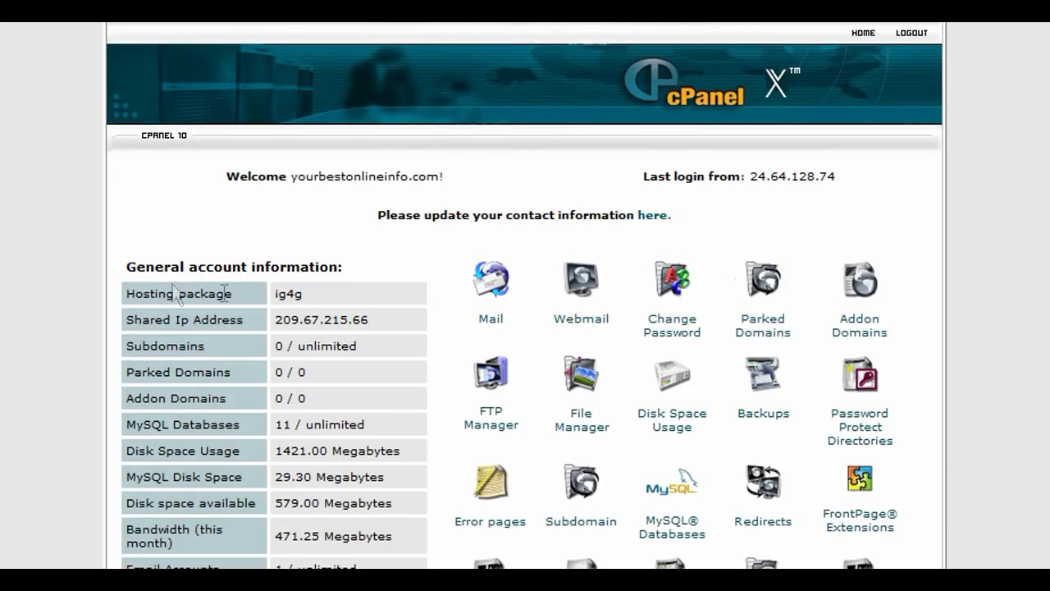
Open Password Protect Directories and browse its folder list
scroll(976, 328, down, 2)
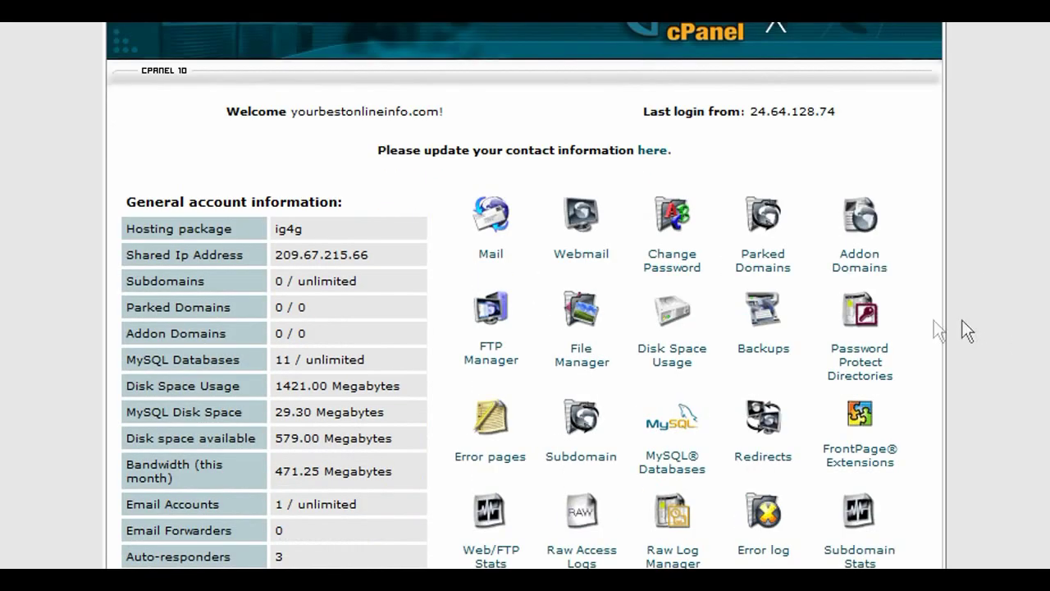
click(853, 320)
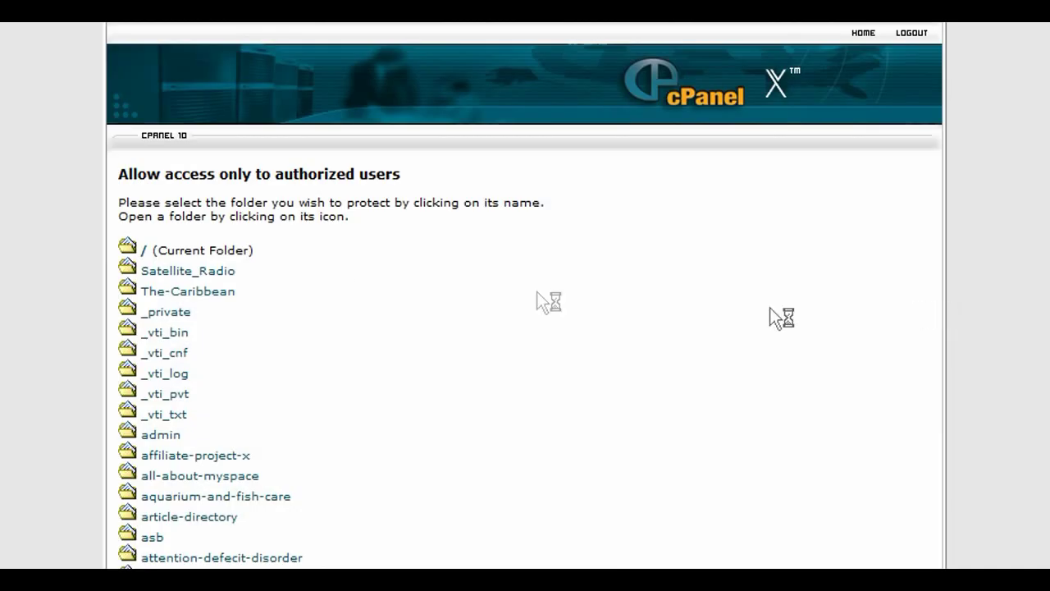
scroll(394, 259, down, 5)
scroll(476, 261, down, 8)
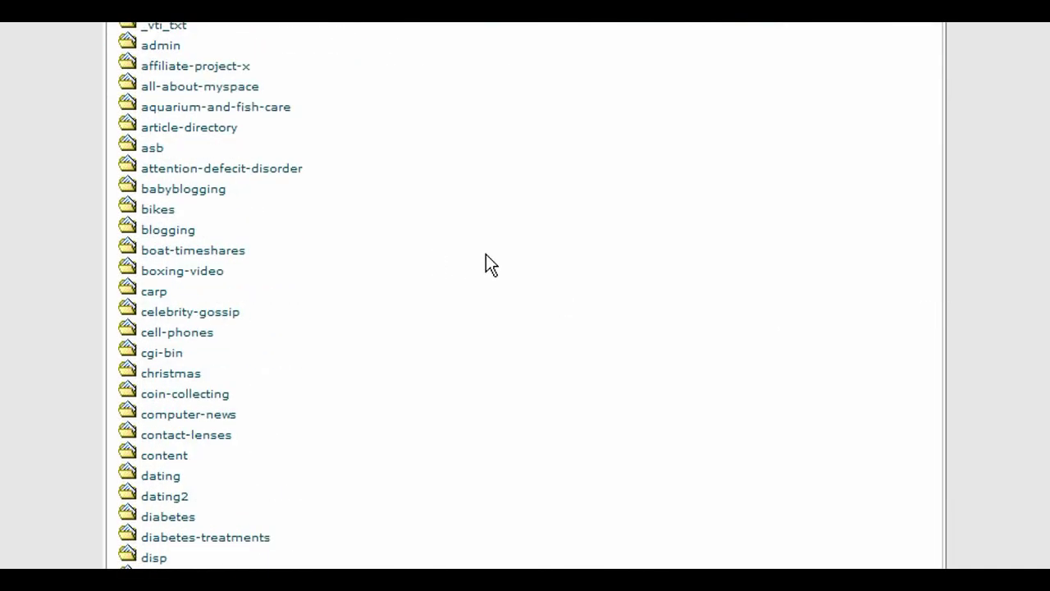
scroll(238, 267, up, 12)
scroll(279, 269, down, 3)
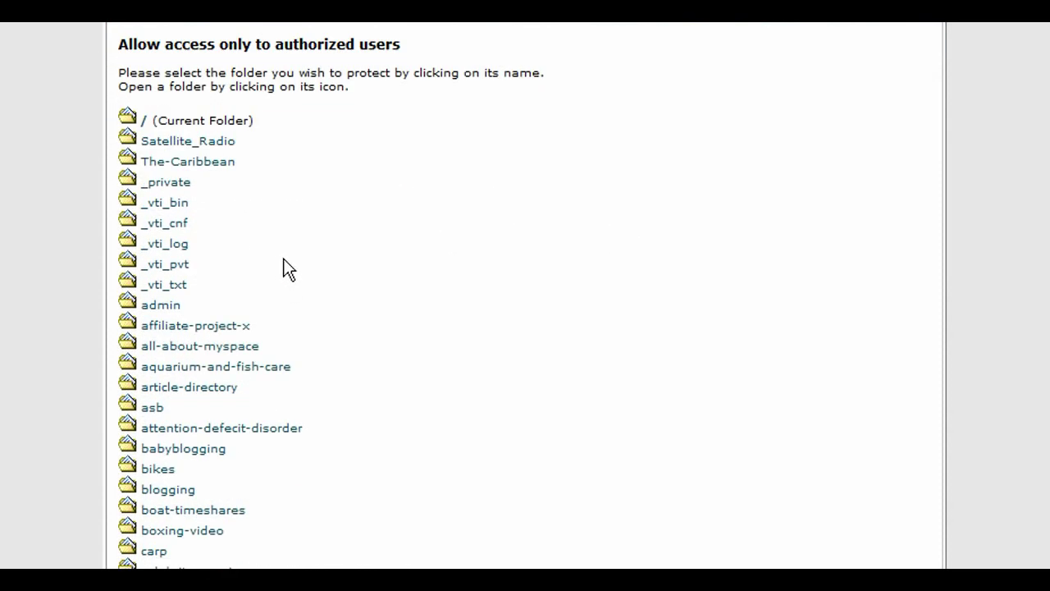
scroll(289, 268, up, 2)
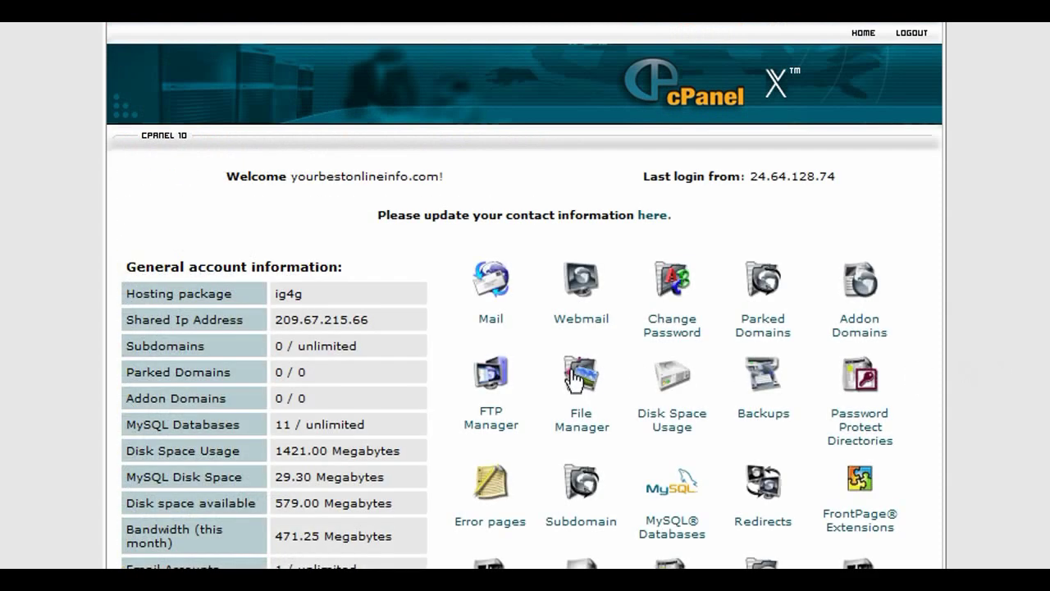
Open File Manager and go into the public_html folder
click(576, 379)
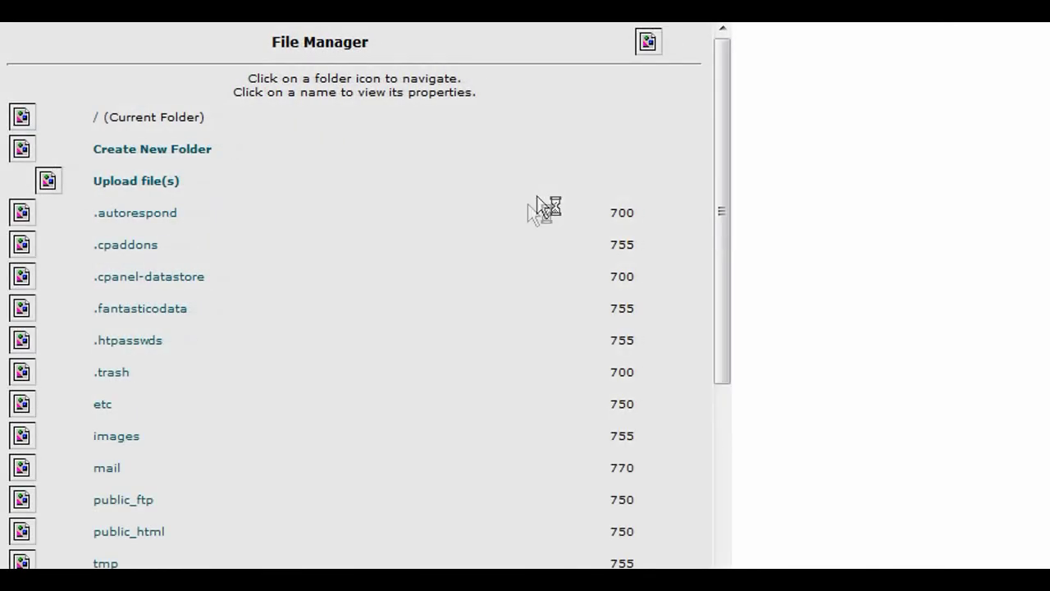
scroll(274, 337, down, 5)
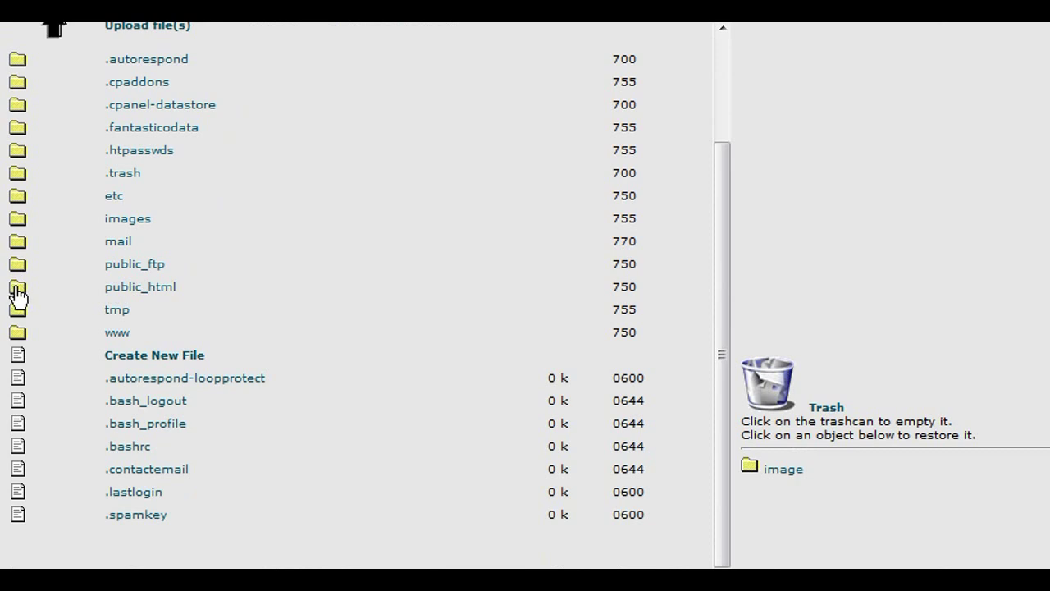
click(18, 291)
scroll(18, 293, up, 1)
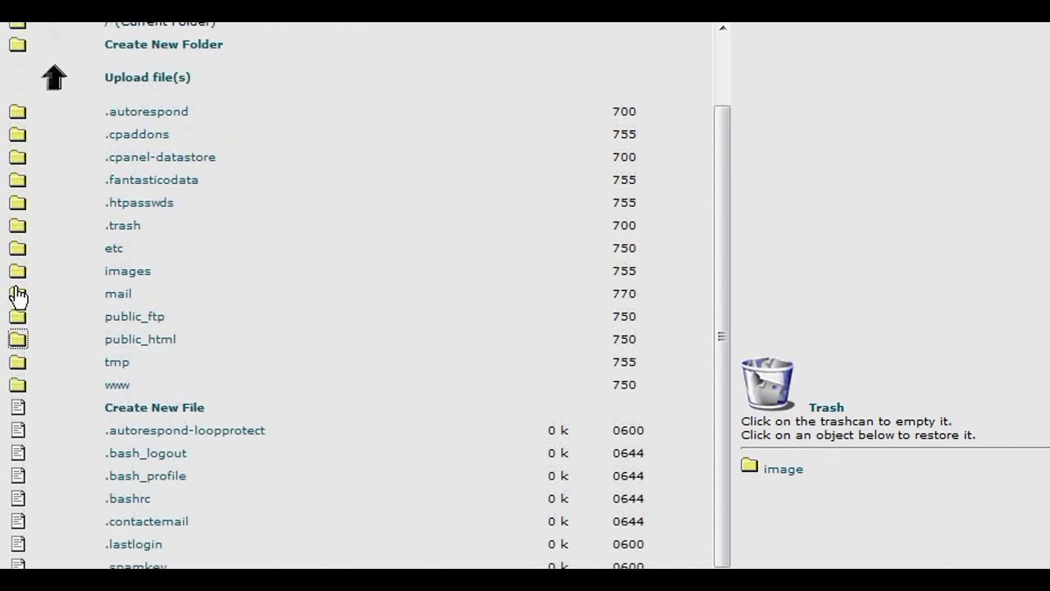
click(23, 337)
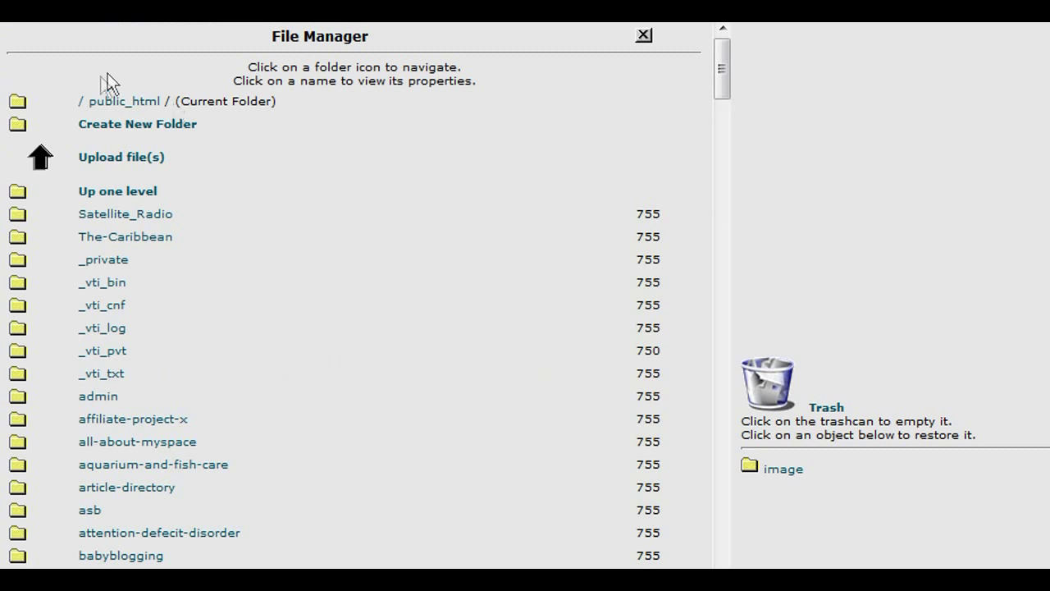
Create a folder named 'password-protected' in public_html and find it in the file list
click(179, 123)
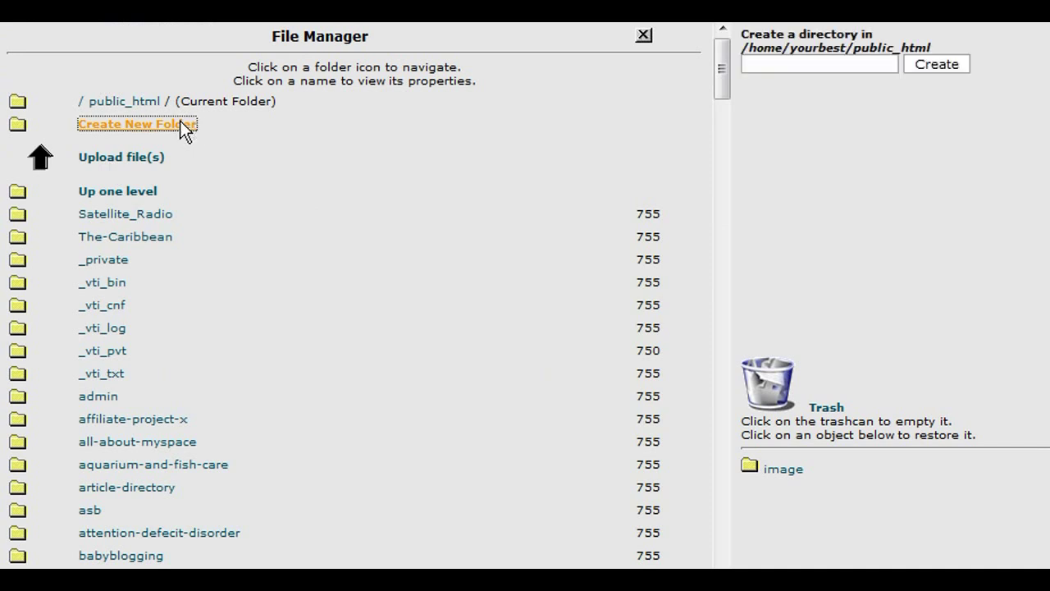
click(748, 62)
text(pass)
text(w)
key(BackSpace)
text(sword-p)
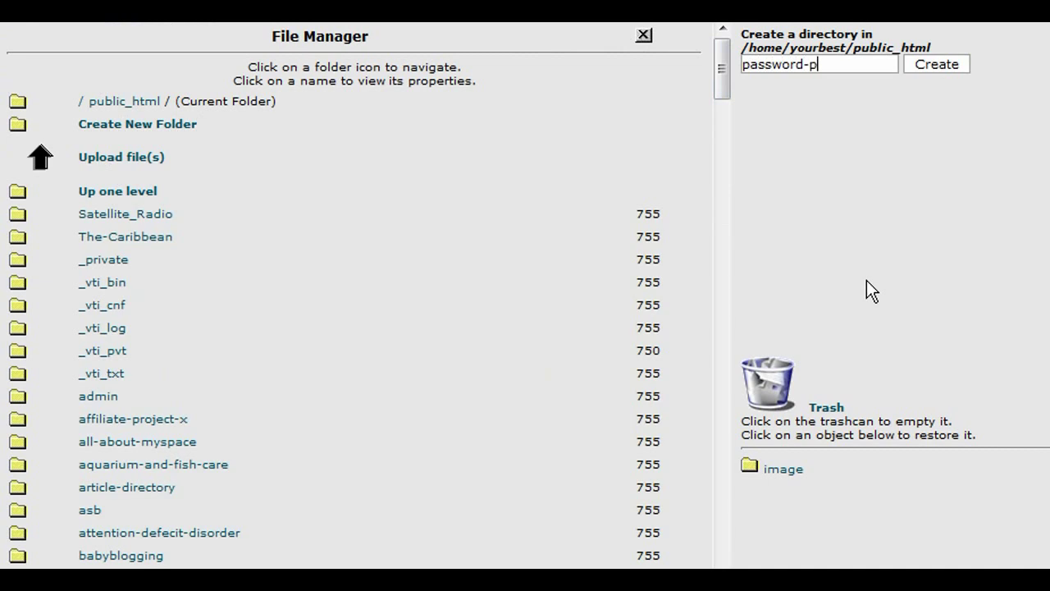
text(rotected)
click(943, 69)
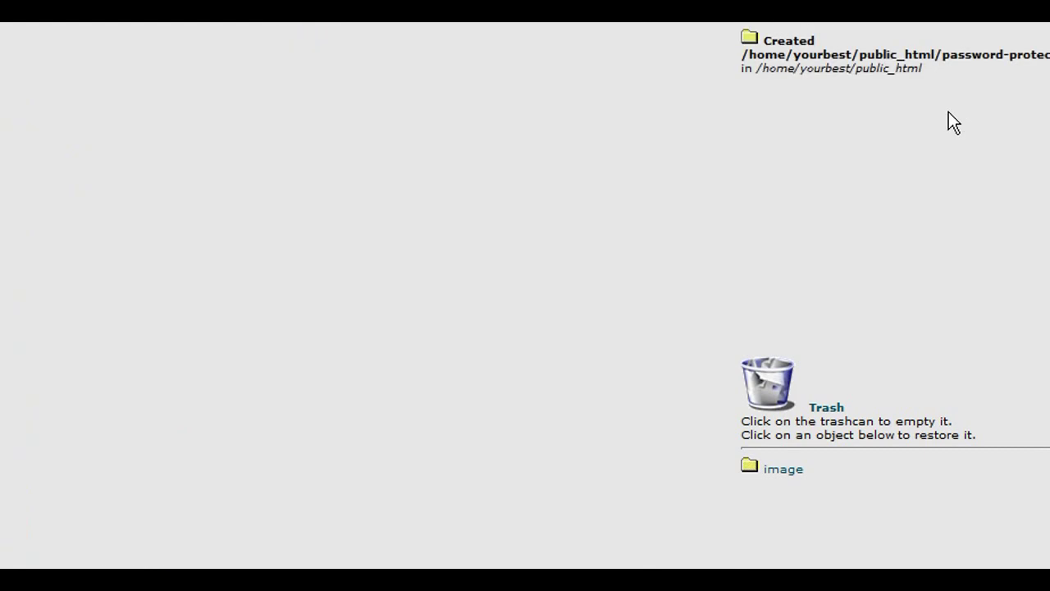
scroll(237, 382, down, 20)
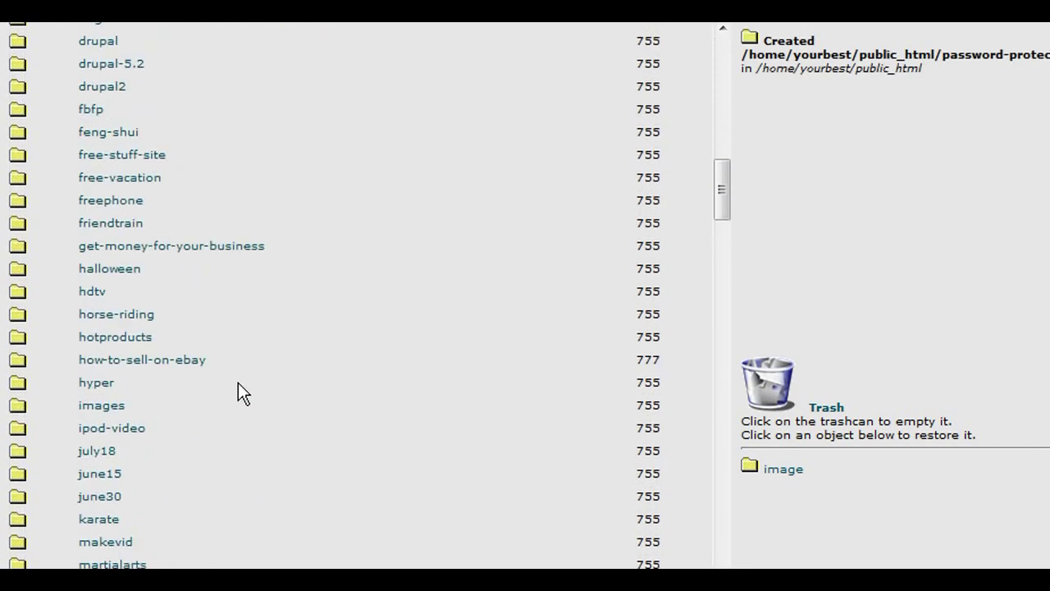
scroll(237, 382, down, 4)
scroll(237, 382, down, 4)
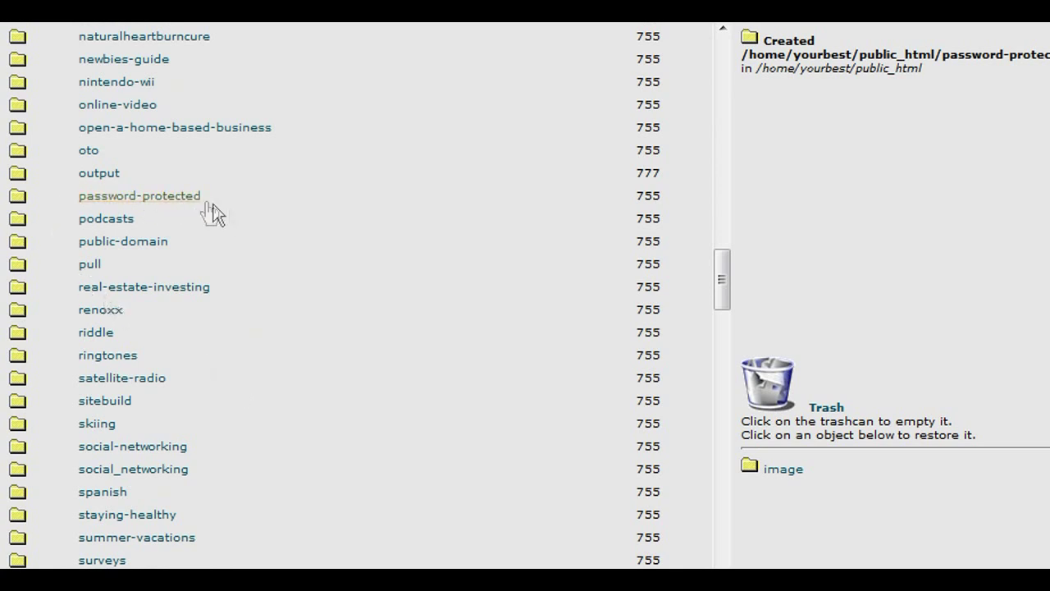
scroll(515, 344, up, 7)
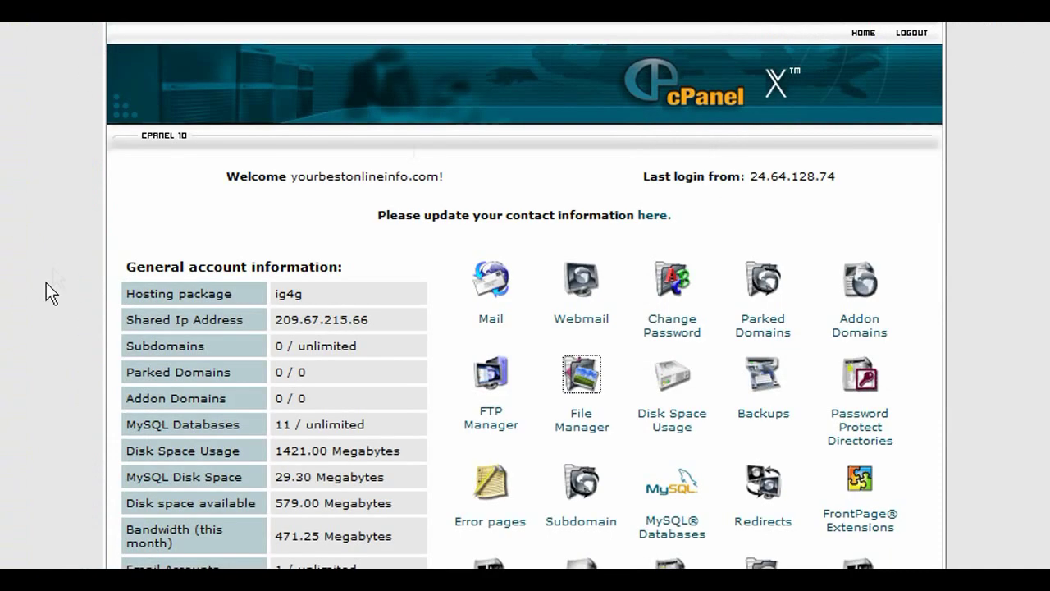
scroll(603, 311, down, 3)
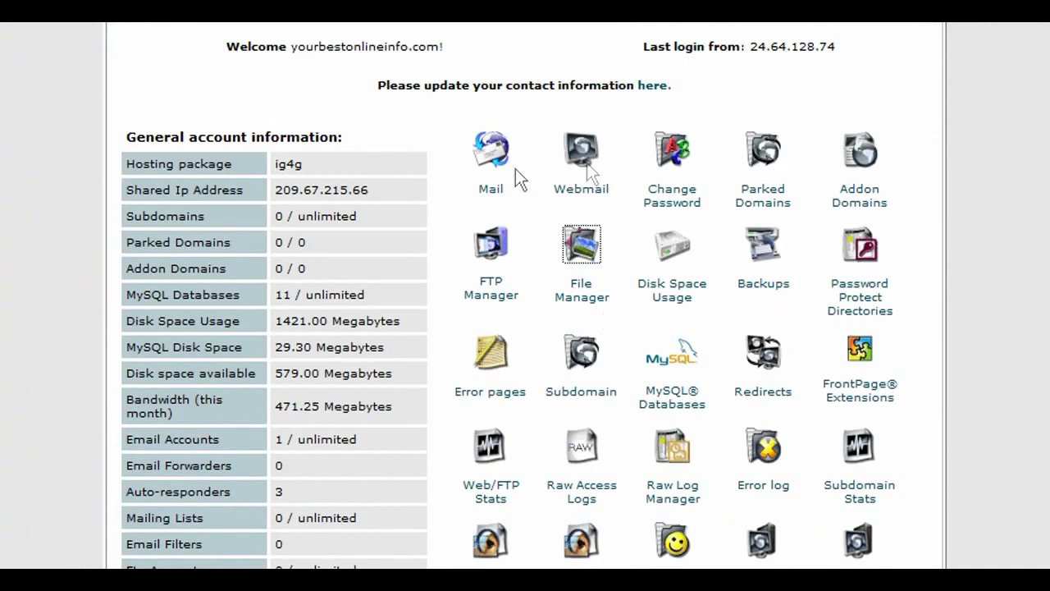
Require a password for the 'password-protected' folder, name it 'Restricted Area', and save
click(853, 250)
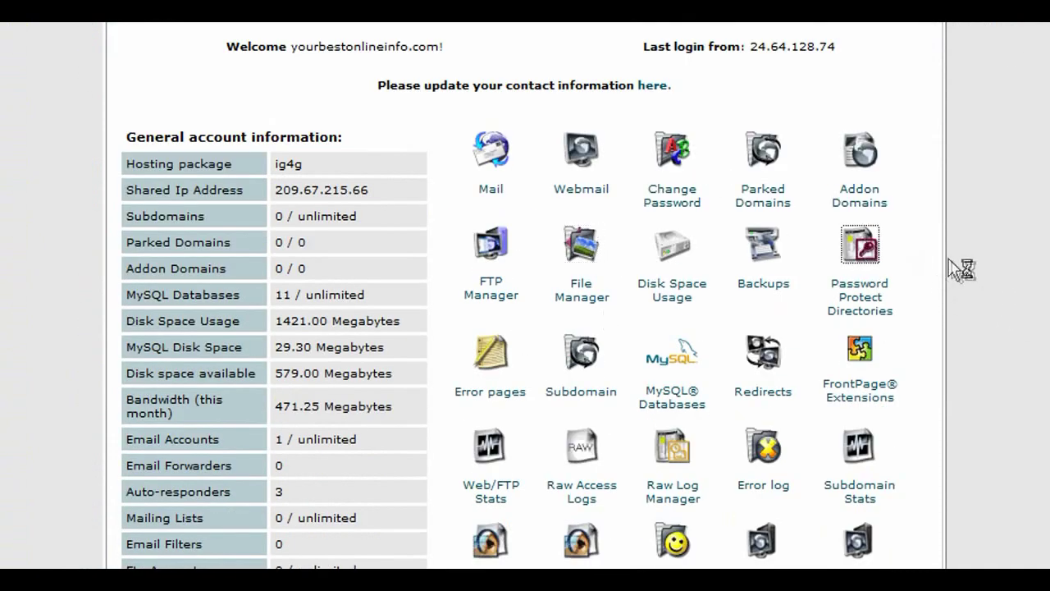
scroll(551, 345, down, 1)
scroll(604, 338, down, 12)
scroll(604, 336, down, 11)
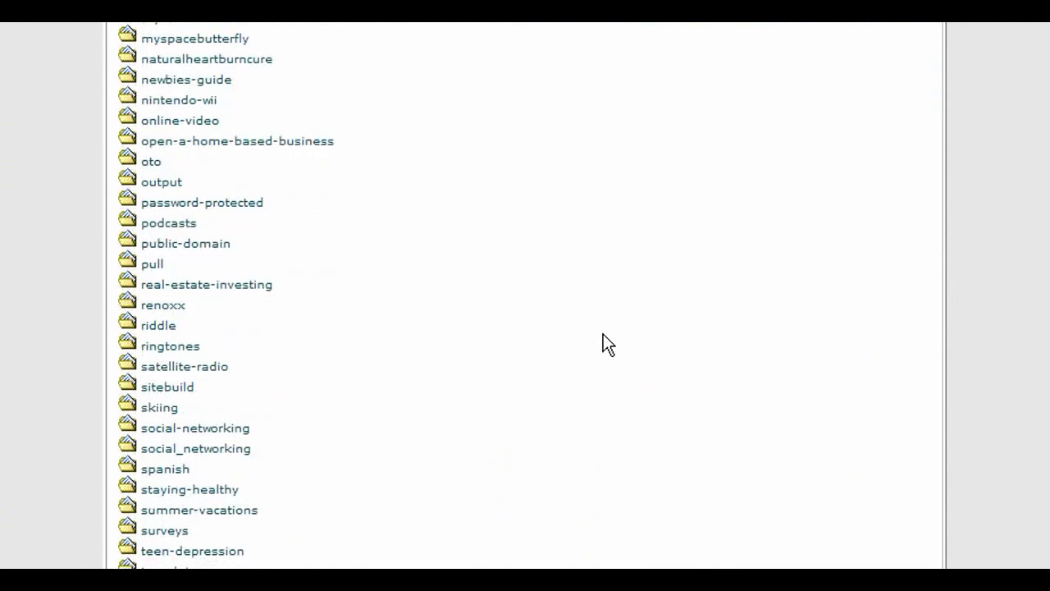
click(222, 207)
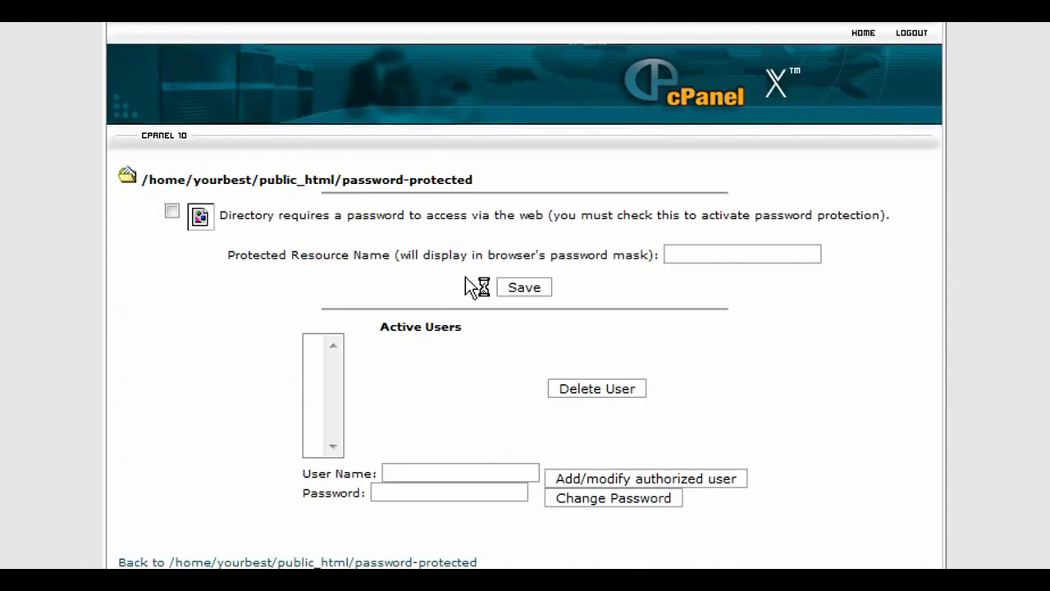
scroll(901, 371, down, 1)
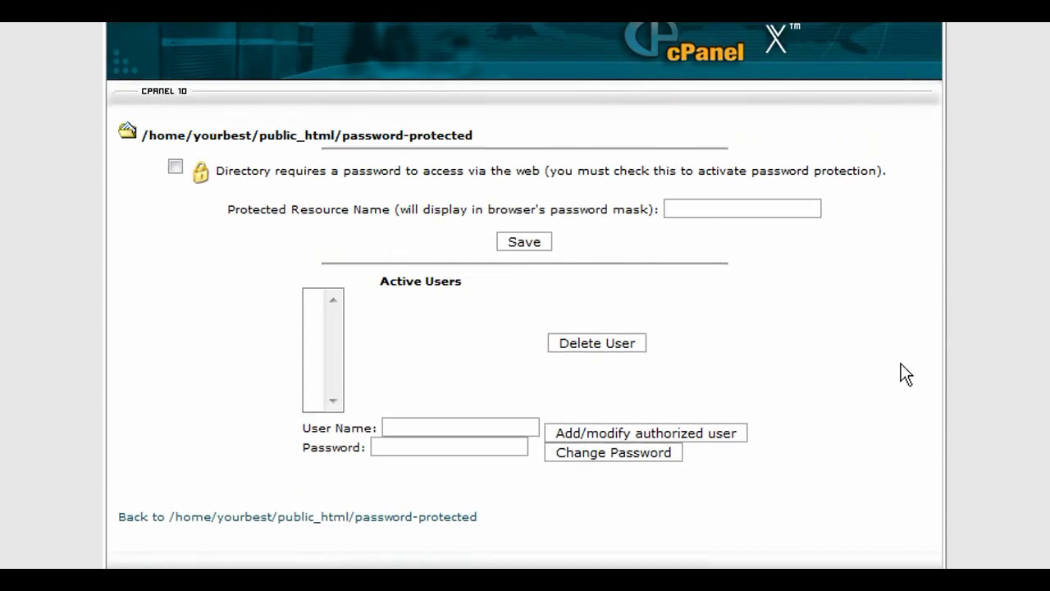
click(175, 167)
click(519, 245)
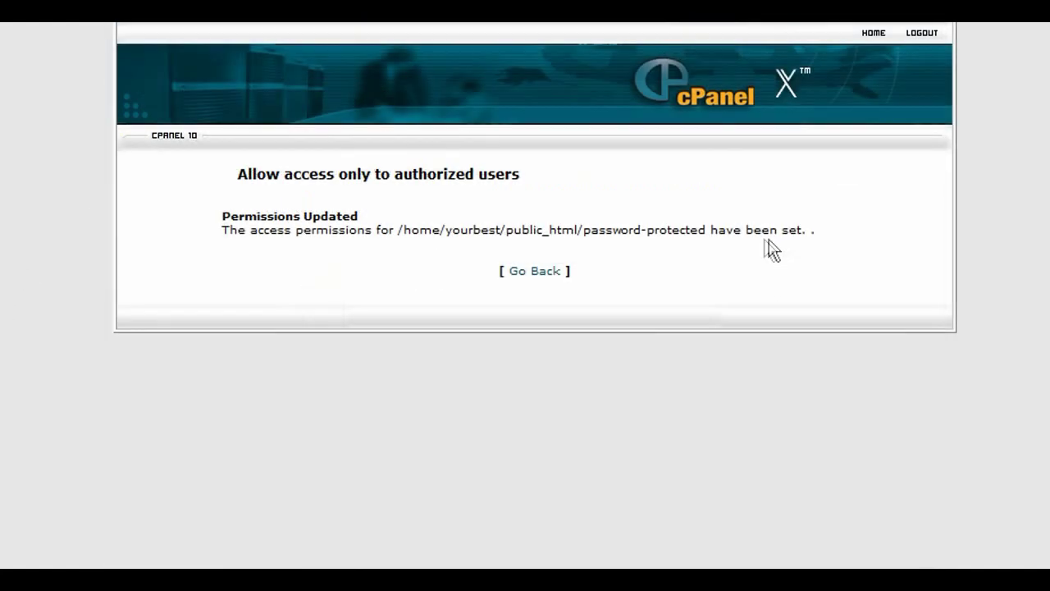
click(541, 274)
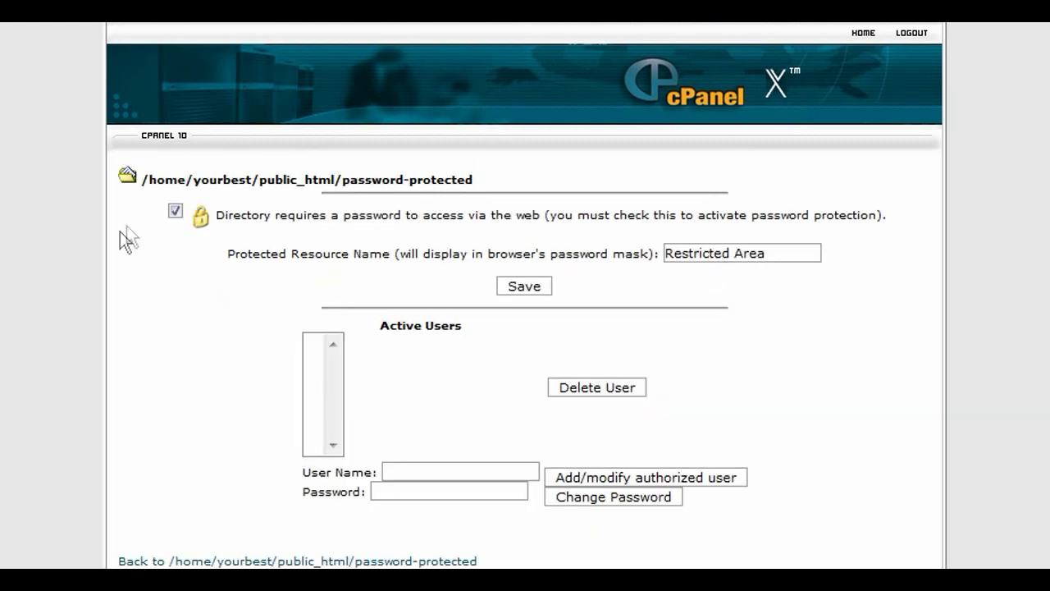
Add user 'tim' with a password as the folder's authorized user
scroll(601, 246, down, 1)
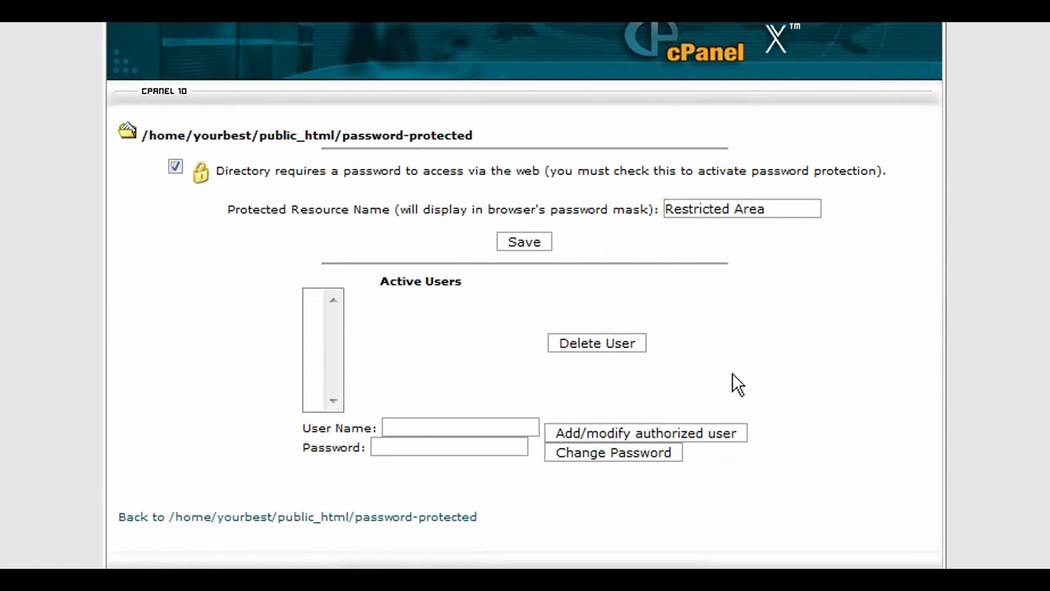
click(390, 428)
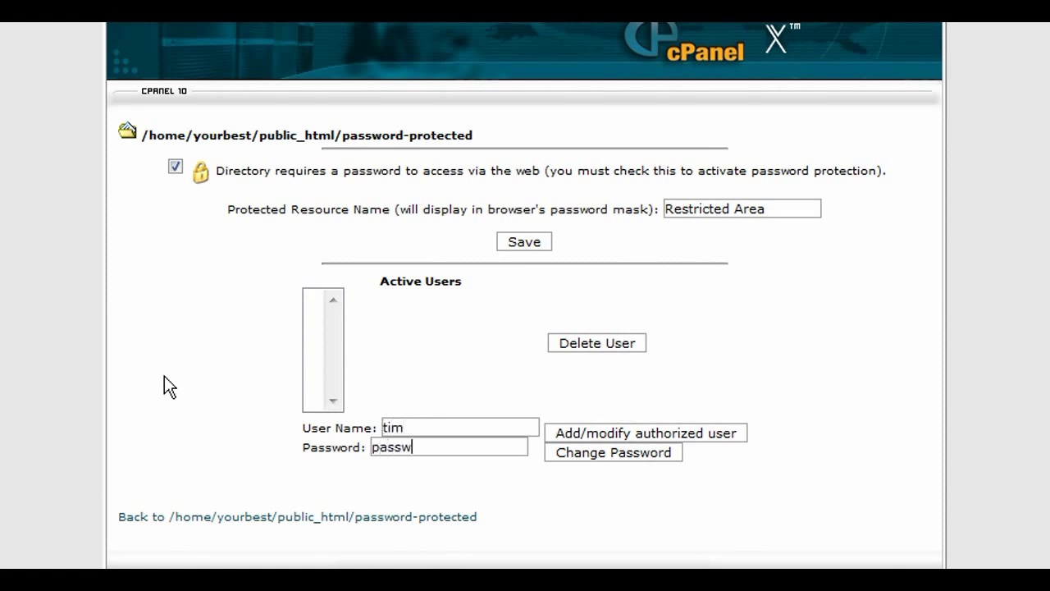
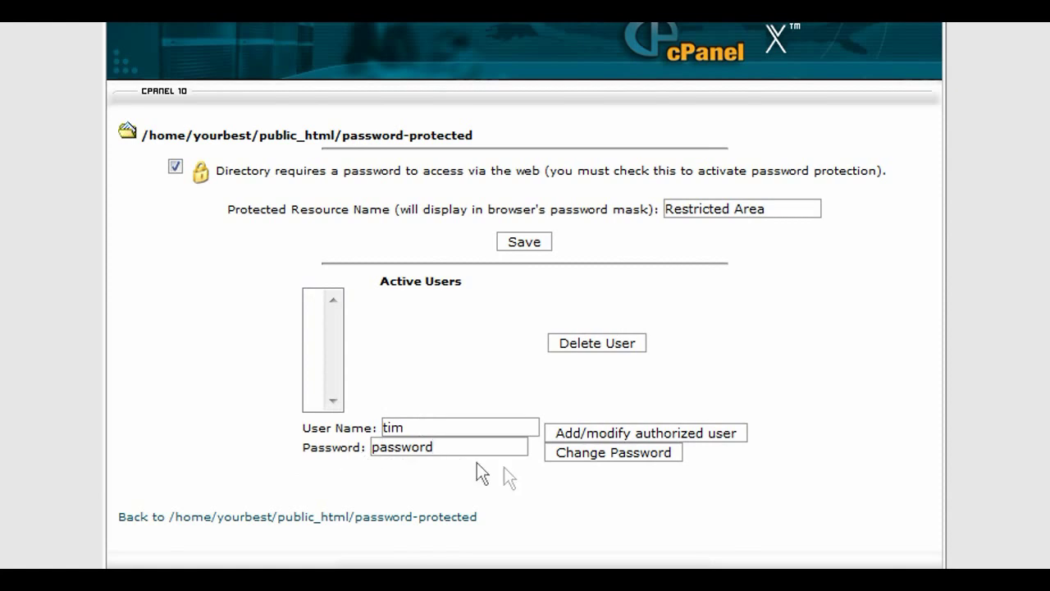
click(661, 433)
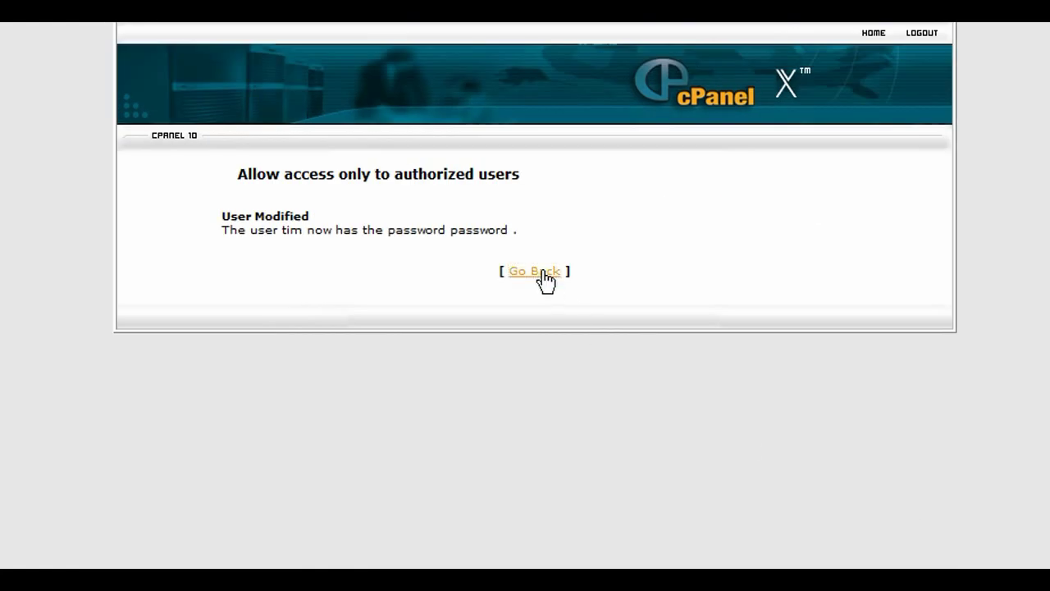
click(537, 273)
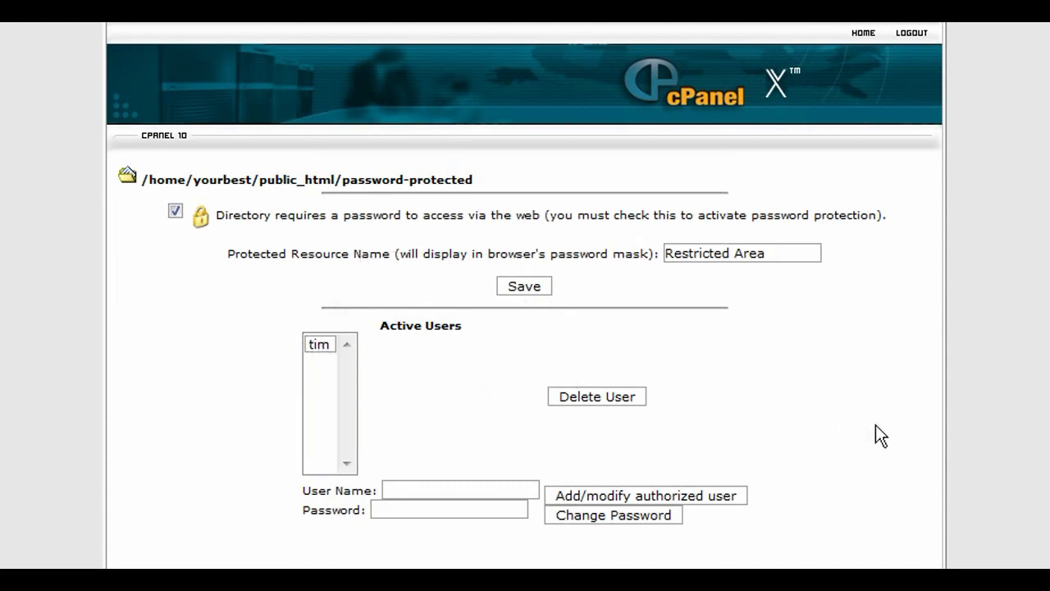
drag(768, 251, 684, 246)
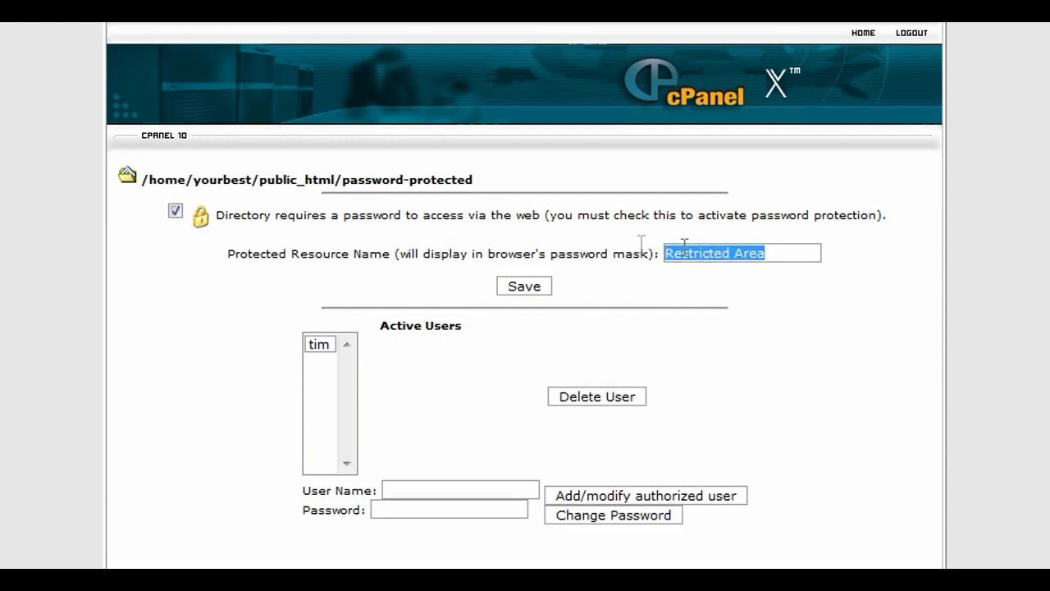
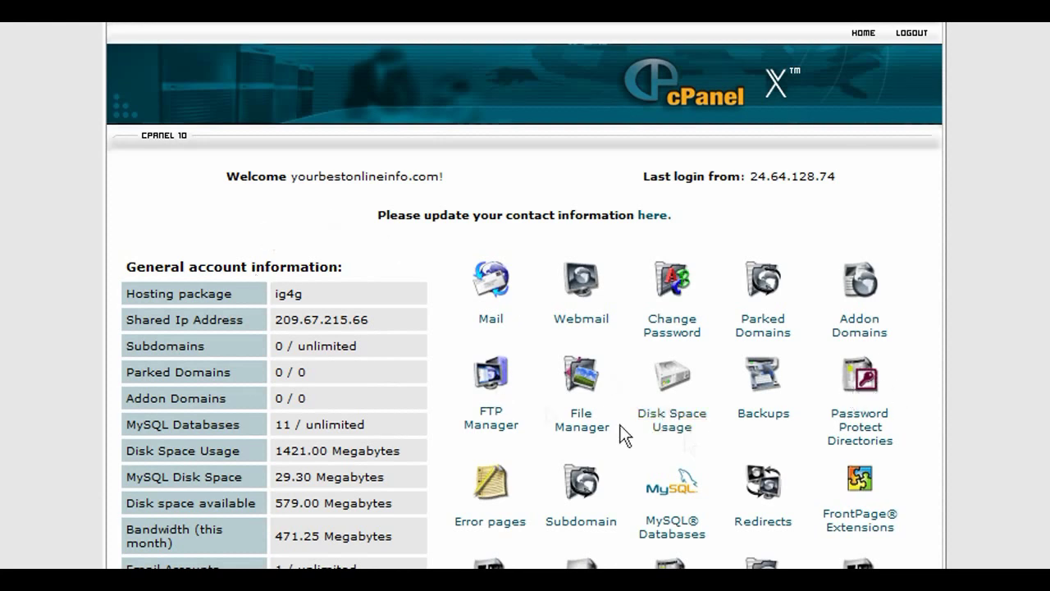
Launch File Manager from the cPanel home and browse into public_html
click(568, 383)
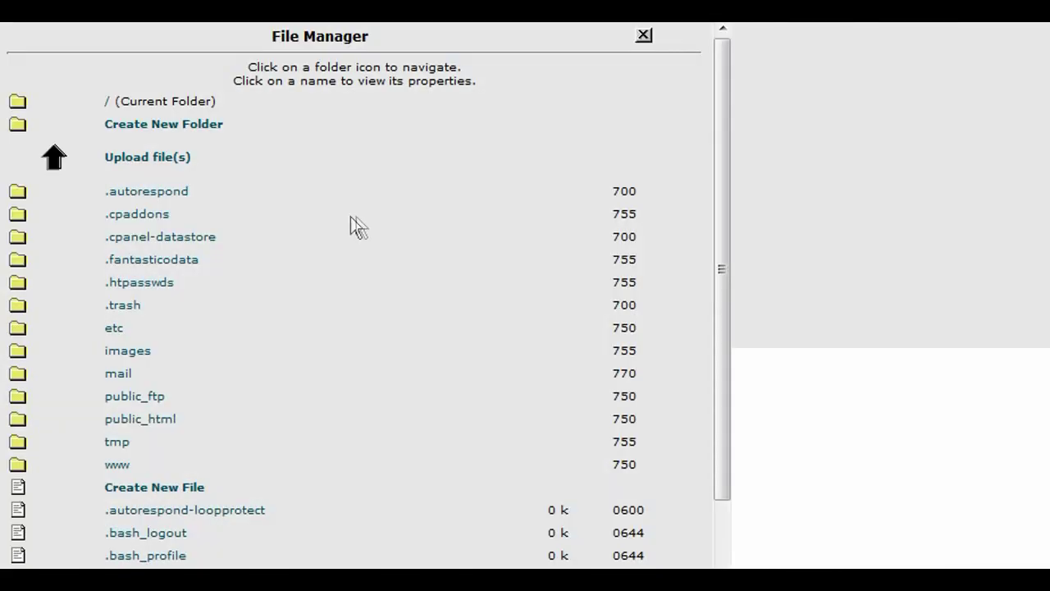
scroll(236, 267, down, 2)
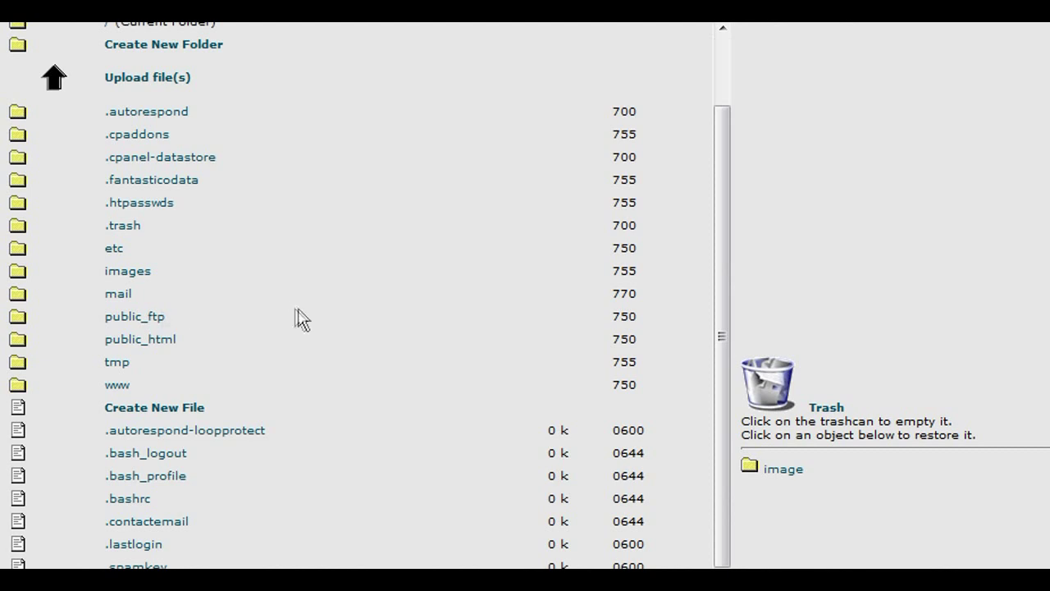
click(19, 343)
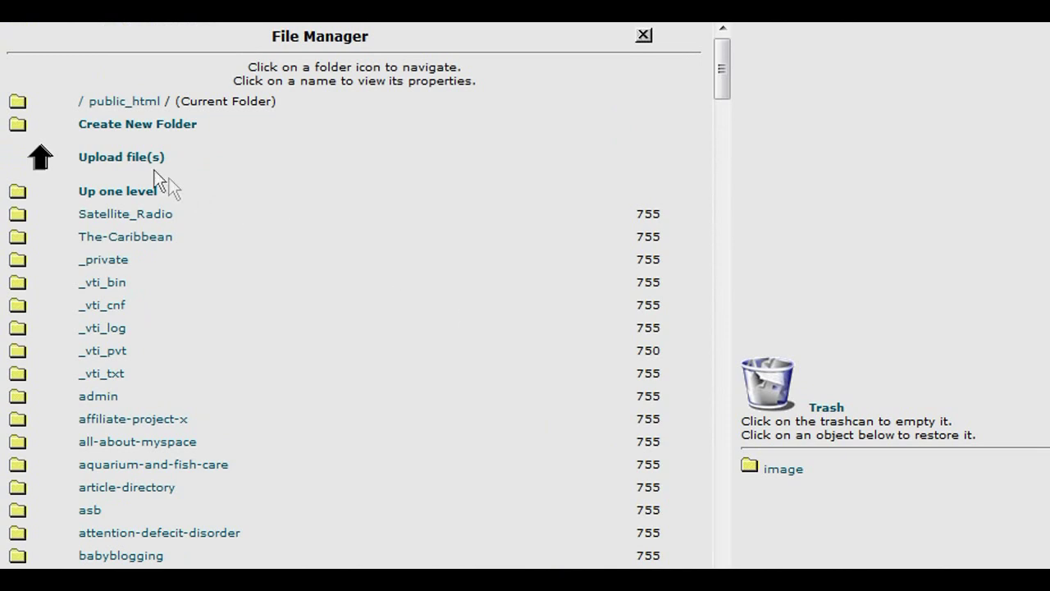
click(109, 124)
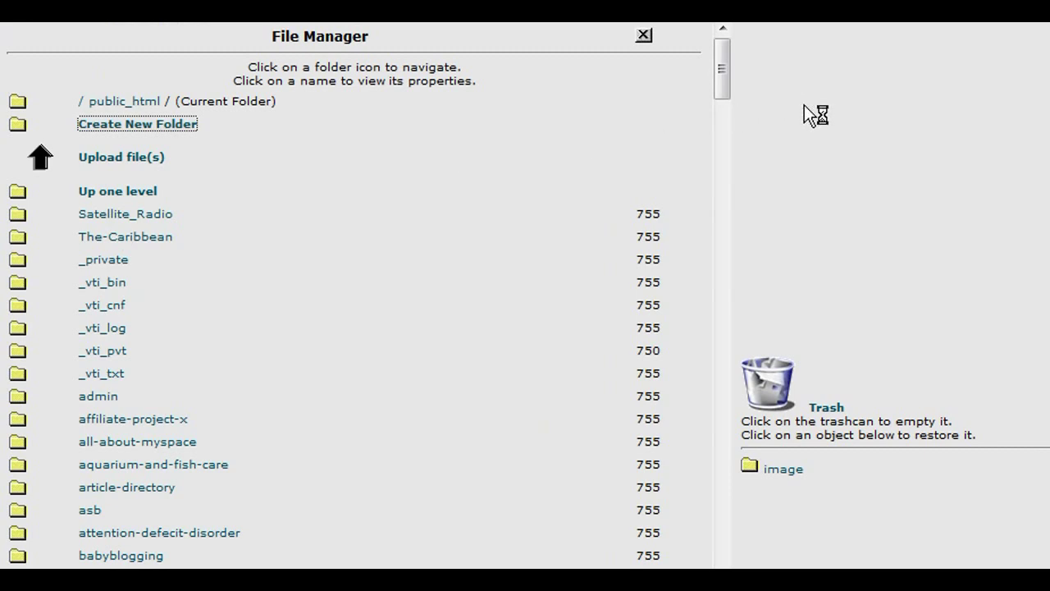
Name the new public_html folder 'paid', correcting the mistyped 'testing'
click(779, 64)
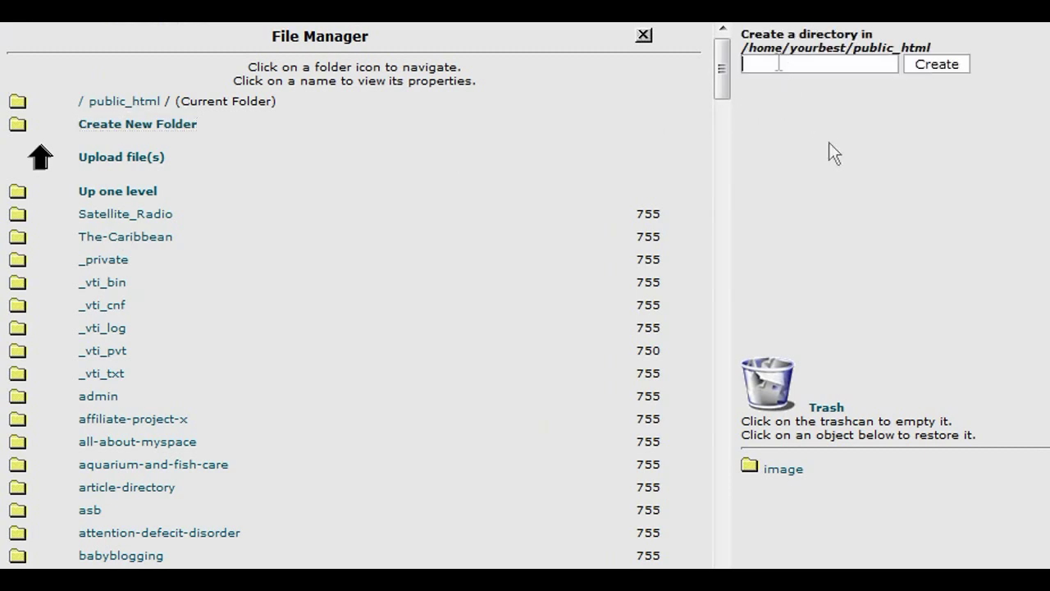
text(tes)
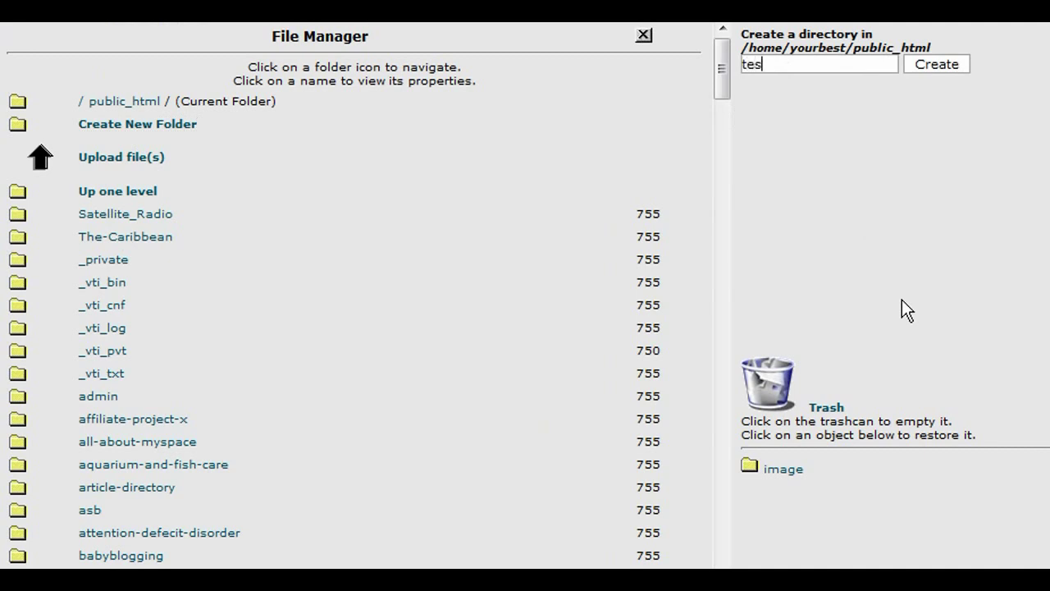
text(ting)
key(BackSpace)
key(BackSpace)
key(BackSpace)
key(BackSpace)
key(BackSpace)
key(BackSpace)
key(BackSpace)
text(paid)
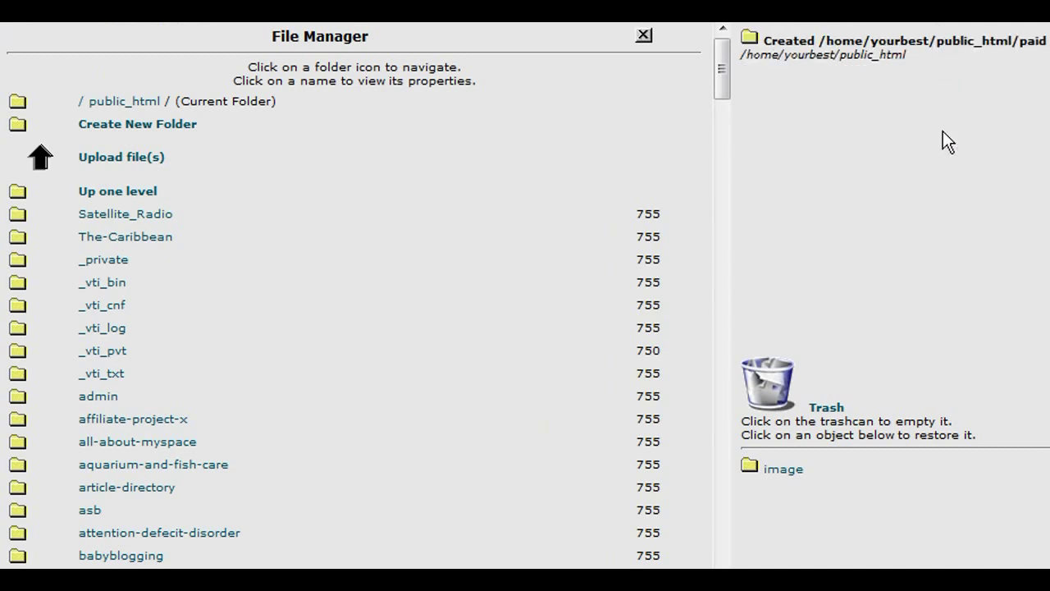
Locate the new 'paid' folder further down the public_html listing and enter it
scroll(231, 324, down, 4)
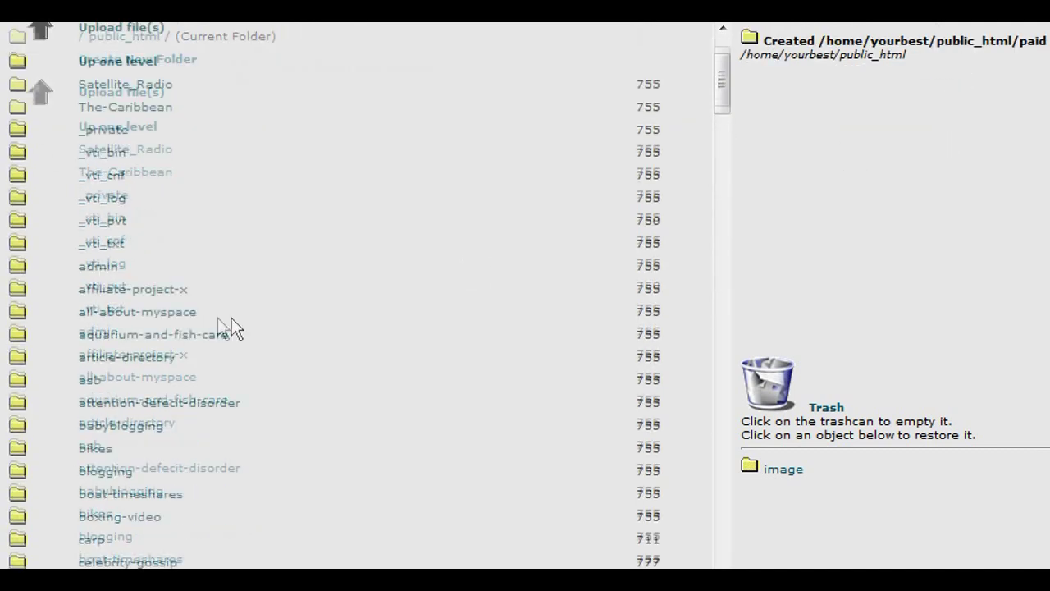
scroll(235, 320, down, 12)
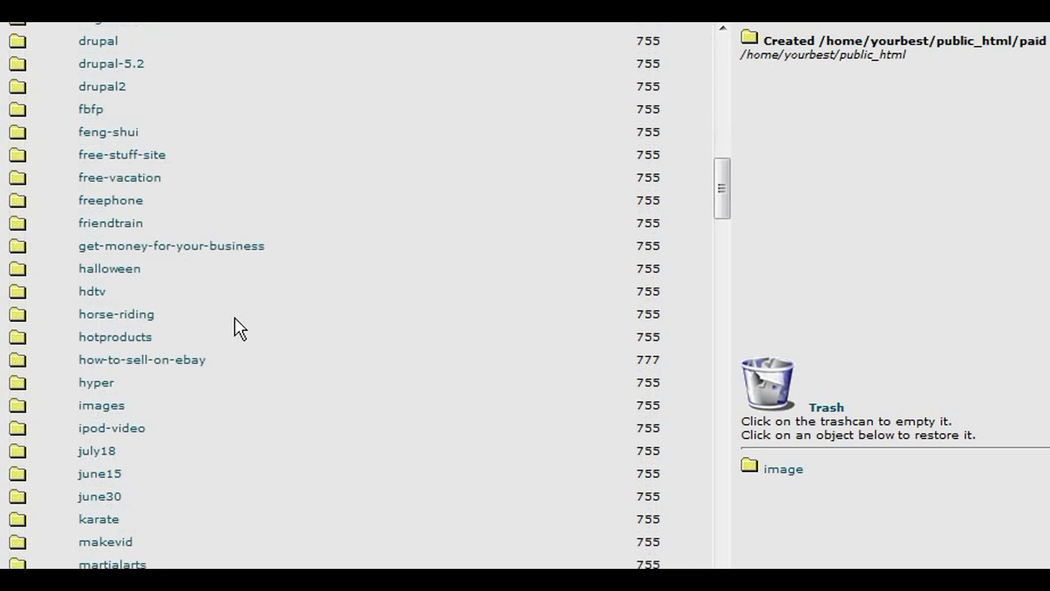
scroll(233, 319, down, 6)
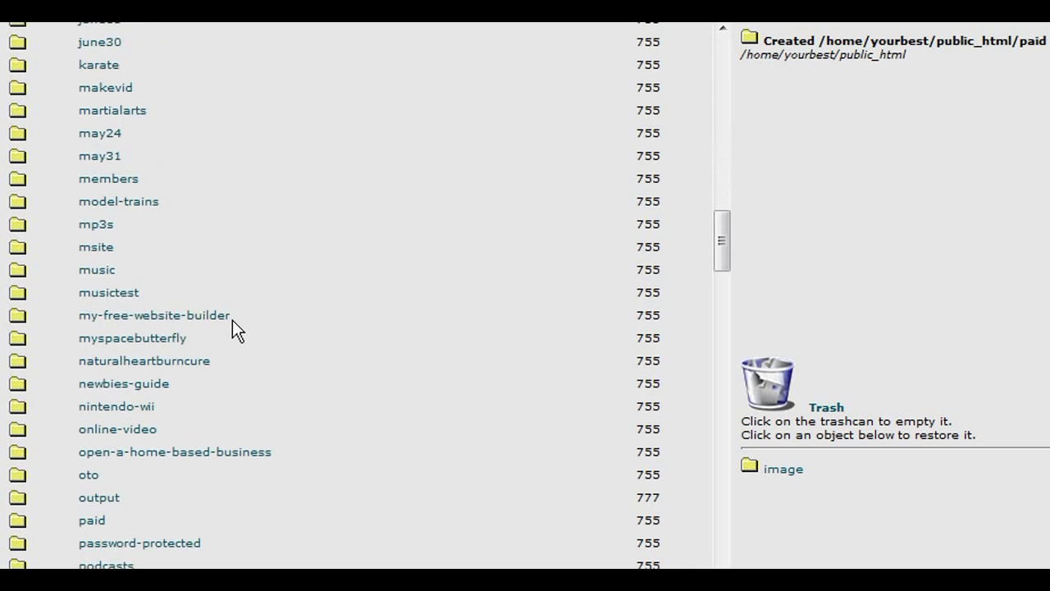
scroll(221, 320, down, 1)
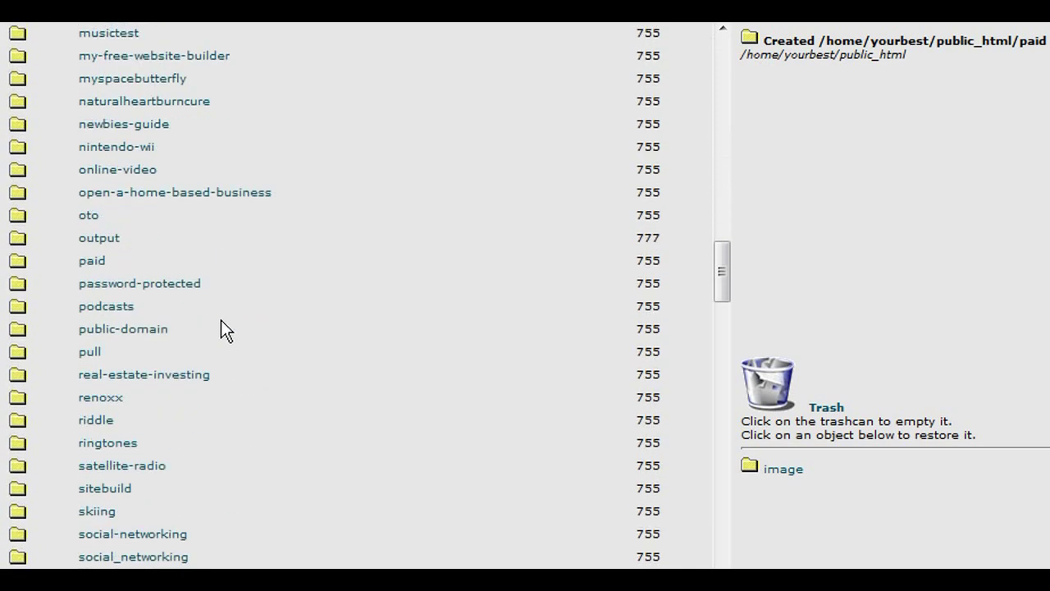
drag(13, 261, 13, 264)
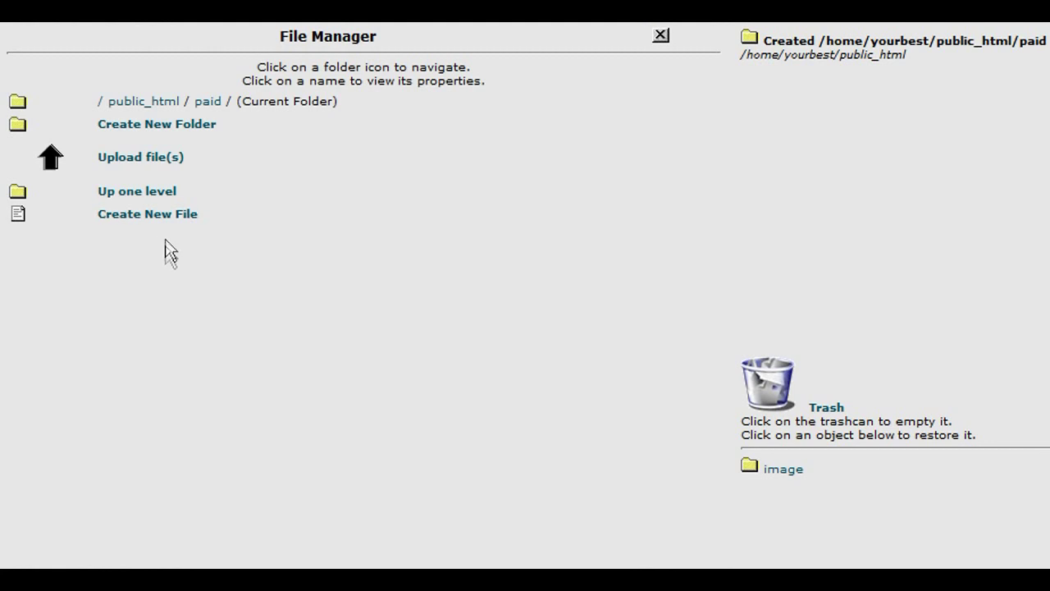
click(171, 160)
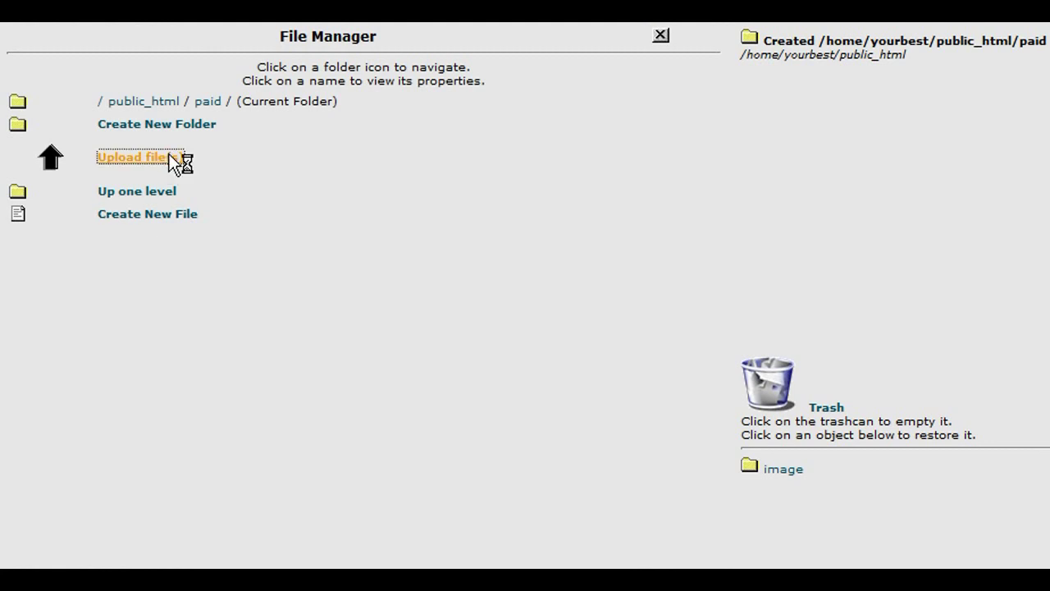
Select thankyou.html from the computer and upload it into the paid folder
click(172, 176)
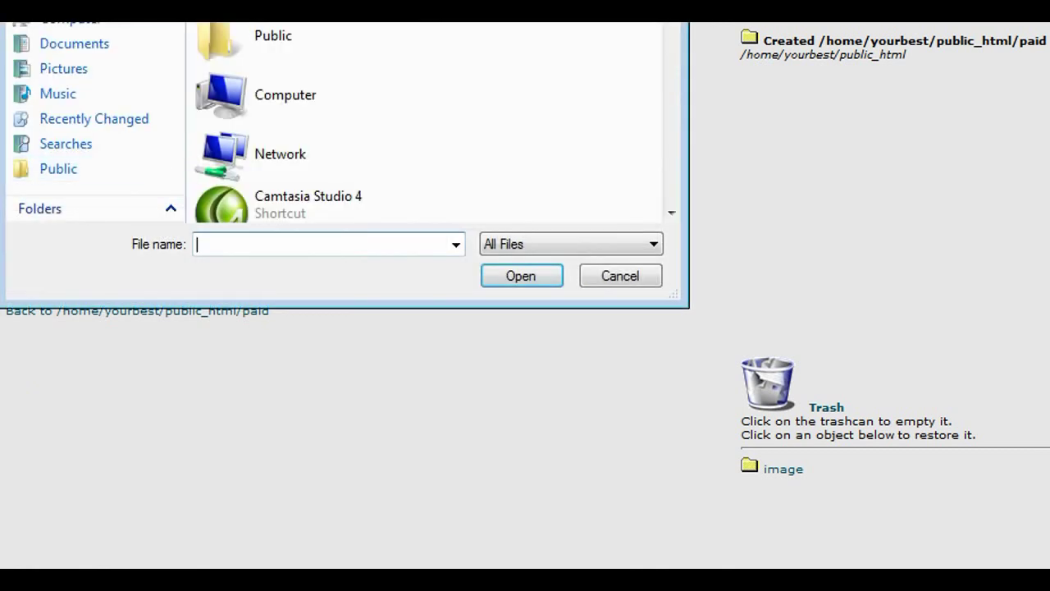
scroll(671, 212, down, 5)
drag(669, 33, 656, 205)
click(307, 150)
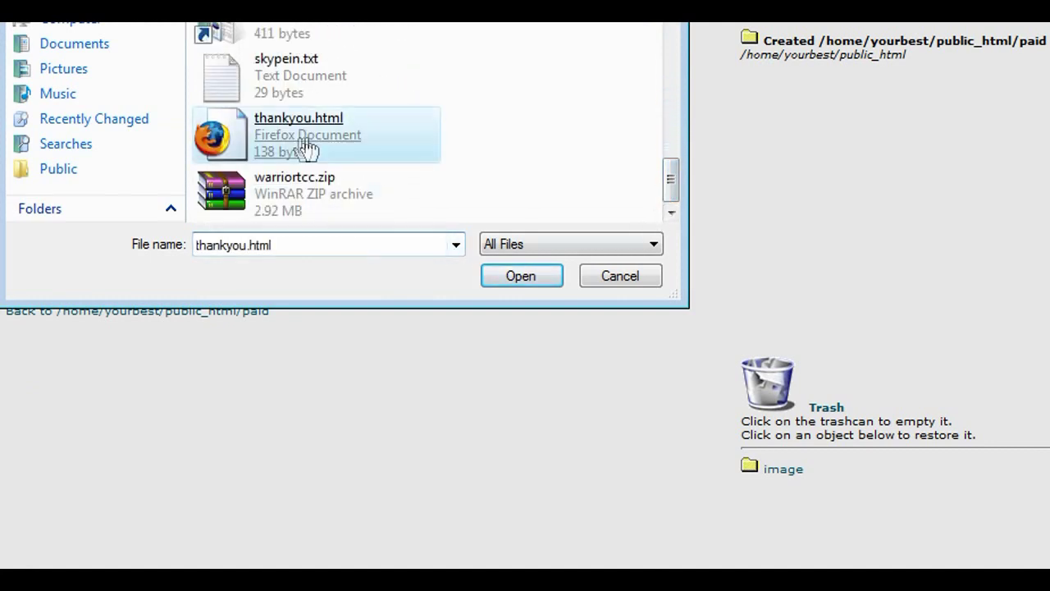
key(Return)
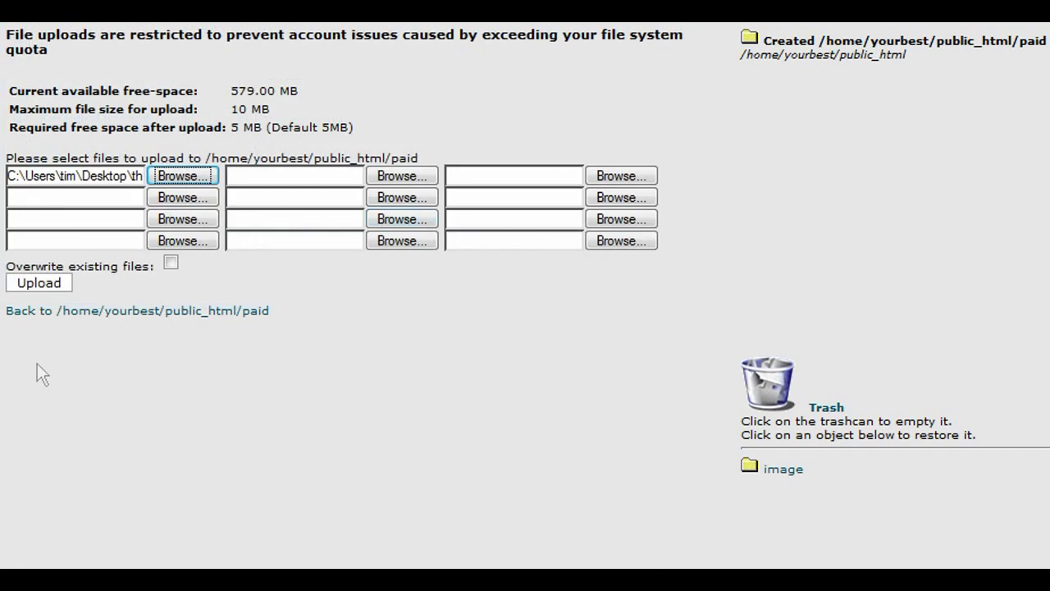
click(28, 286)
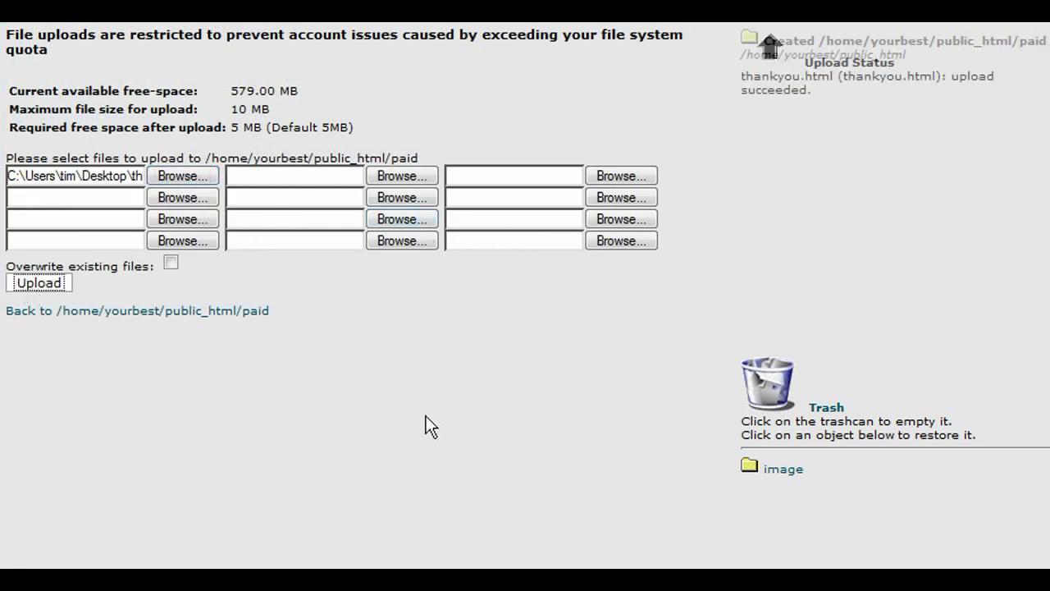
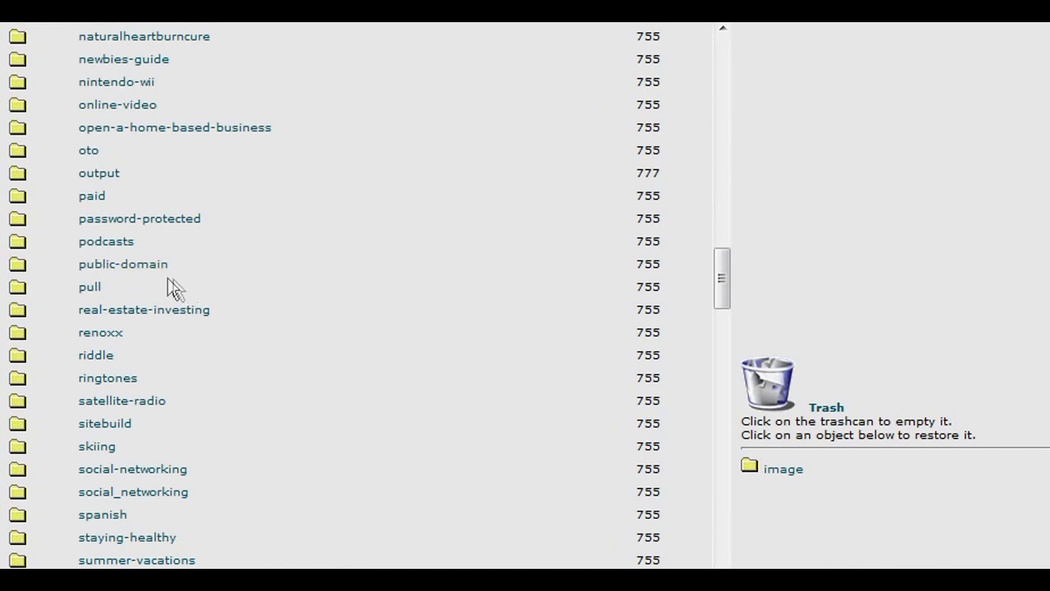
Open the password-protected folder and go to its Upload file(s) page
click(16, 220)
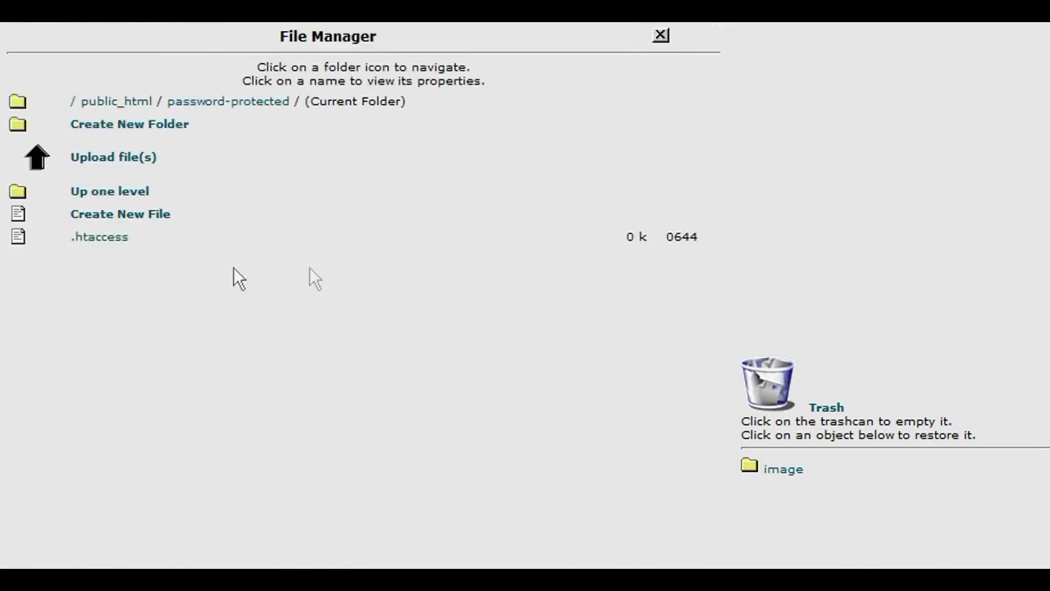
click(136, 161)
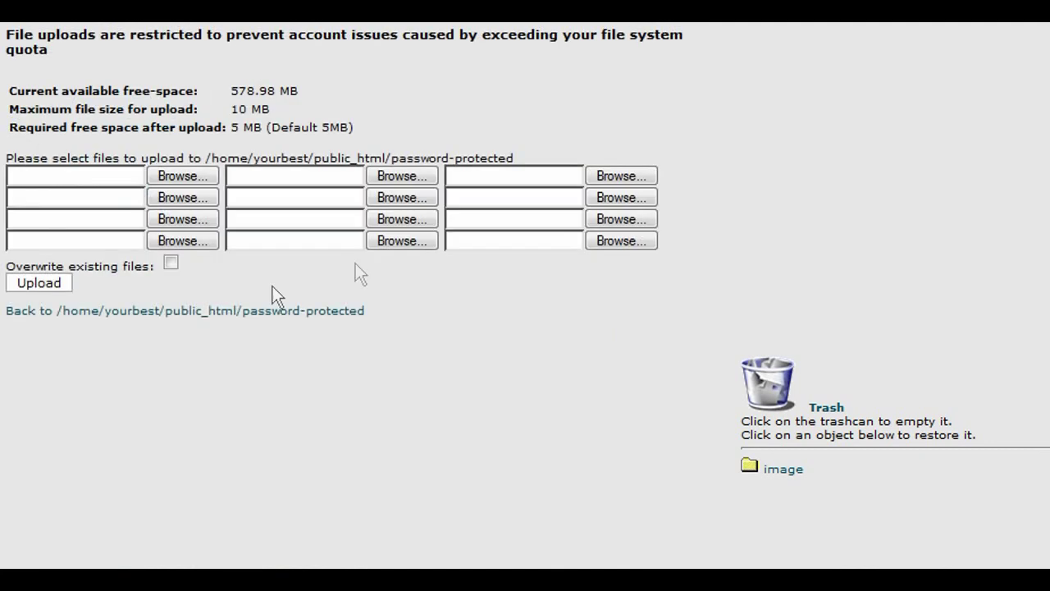
Choose dlp.html from the computer and upload it into the password-protected folder
click(196, 175)
drag(665, 17, 649, 154)
text(dlp.html)
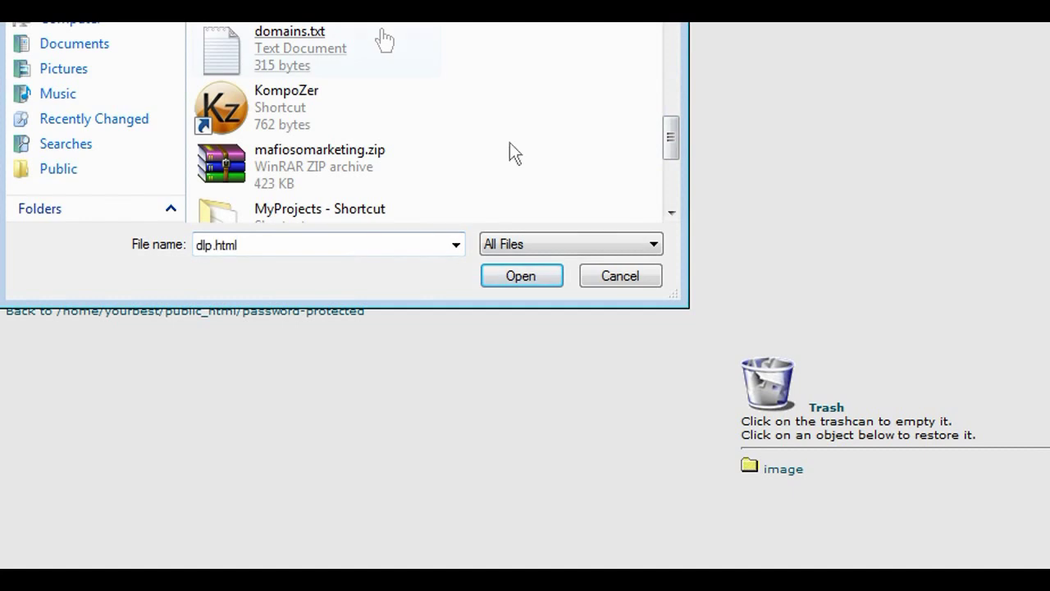
key(Return)
click(33, 287)
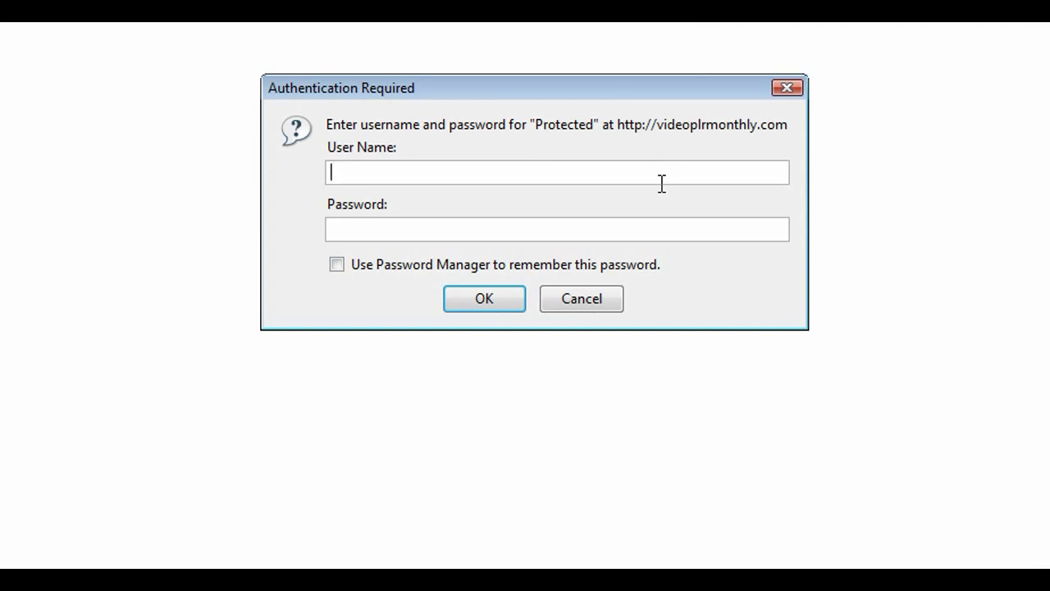
Sign in to the protected page with the authorized user's username and password
text(to)
key(BackSpace)
text(im)
key(Tab)
text(*******)
key(Return)
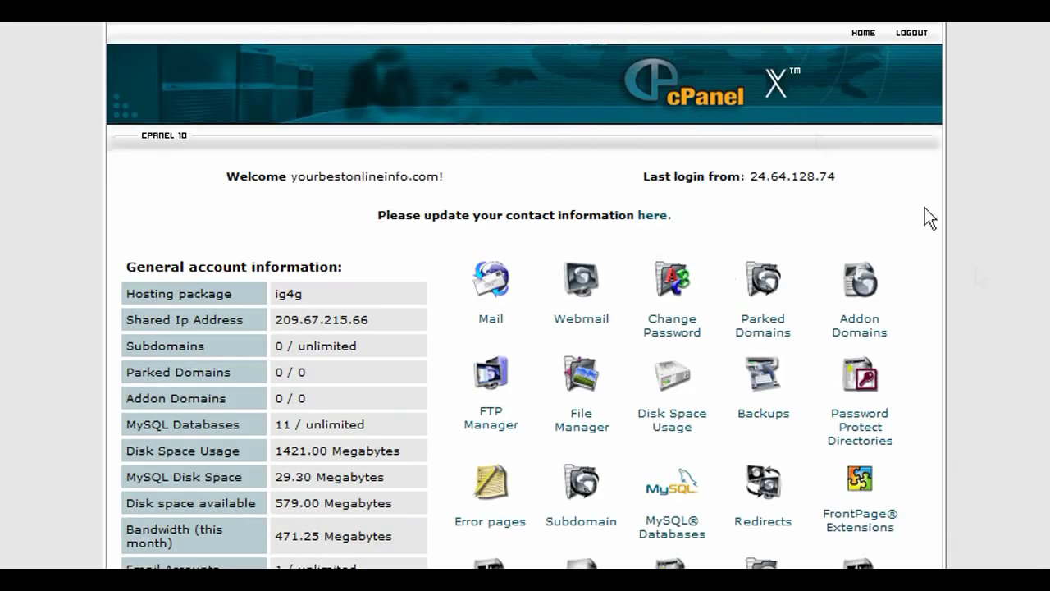
scroll(970, 318, down, 1)
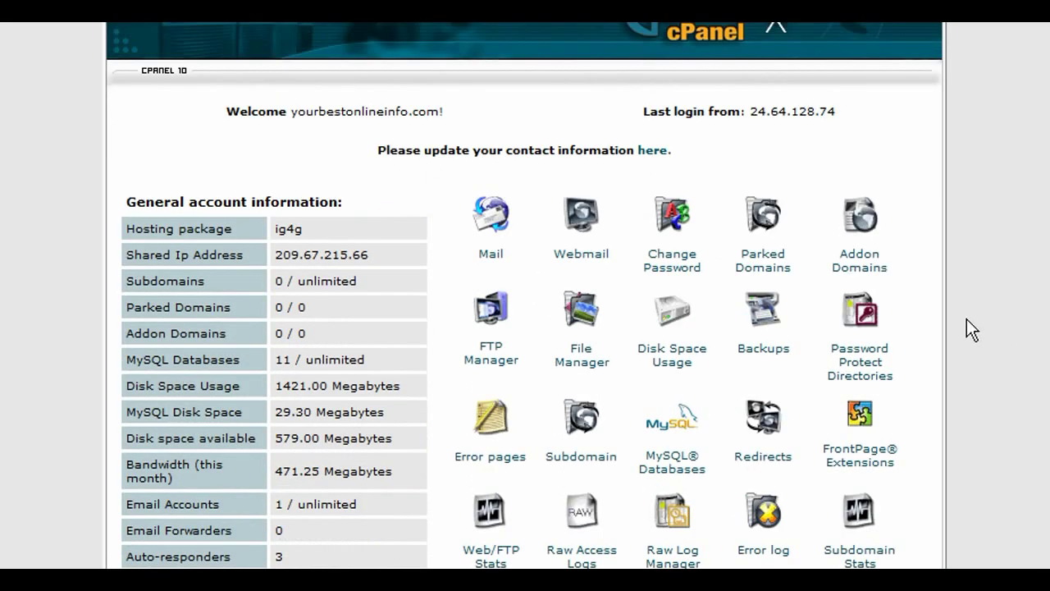
click(853, 315)
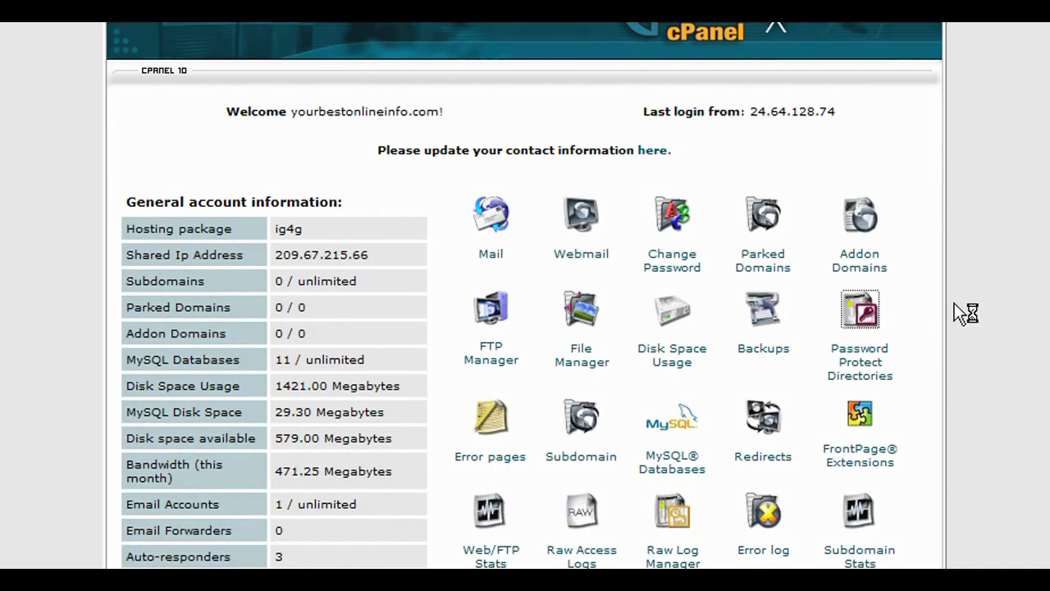
scroll(410, 263, down, 6)
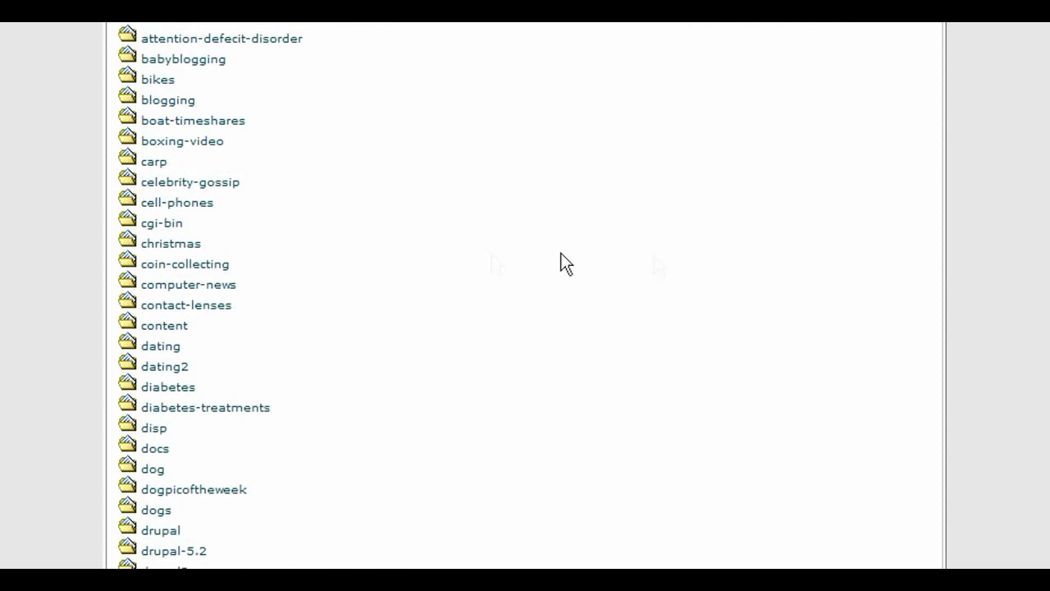
scroll(171, 265, up, 8)
scroll(262, 258, down, 2)
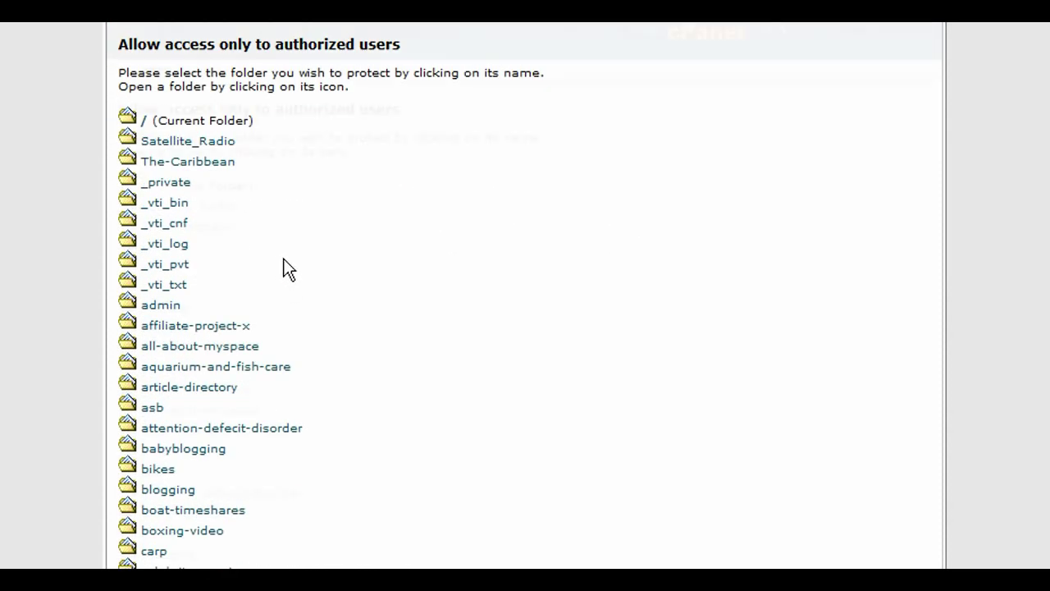
scroll(287, 269, up, 2)
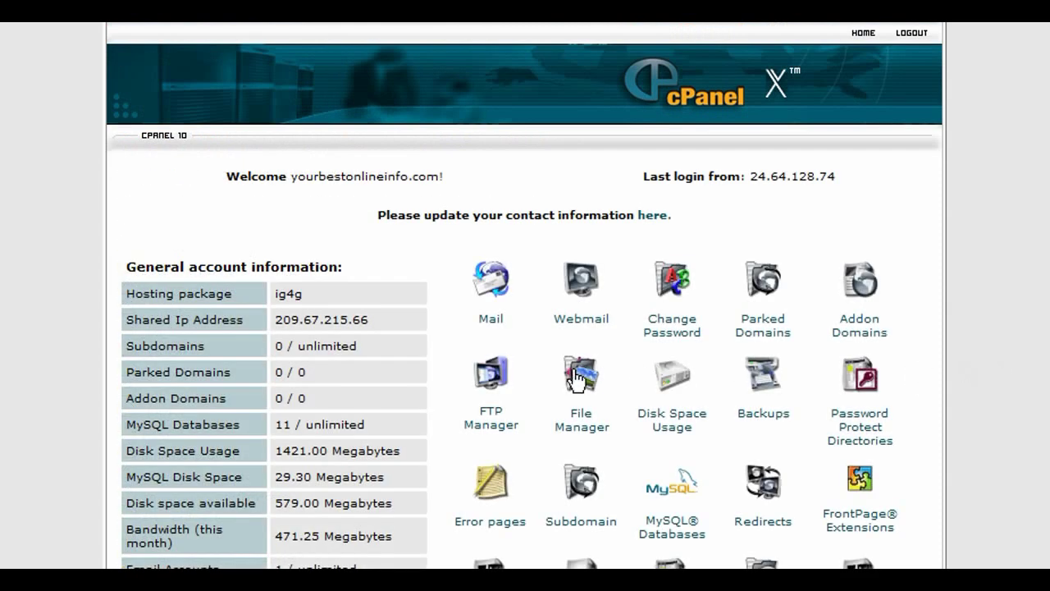
click(580, 377)
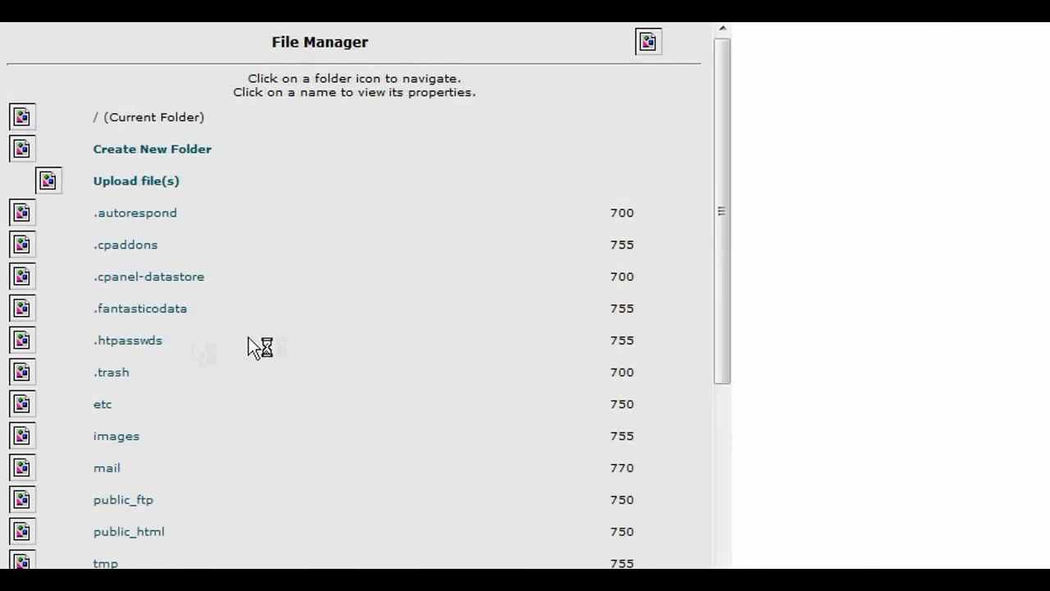
Locate public_html in the File Manager folder tree and open it
scroll(275, 336, down, 5)
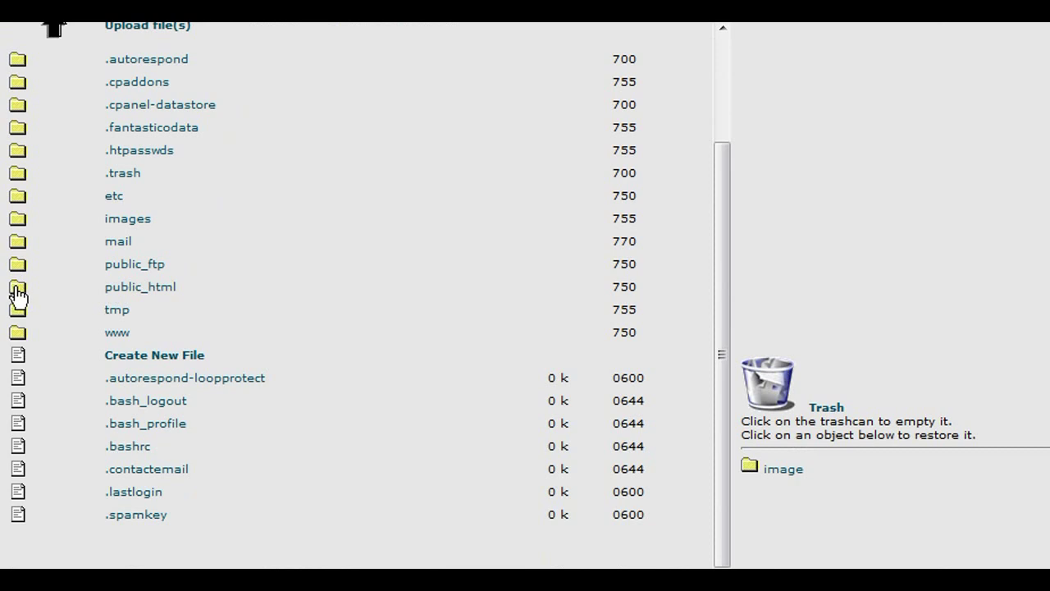
click(18, 295)
scroll(18, 295, up, 1)
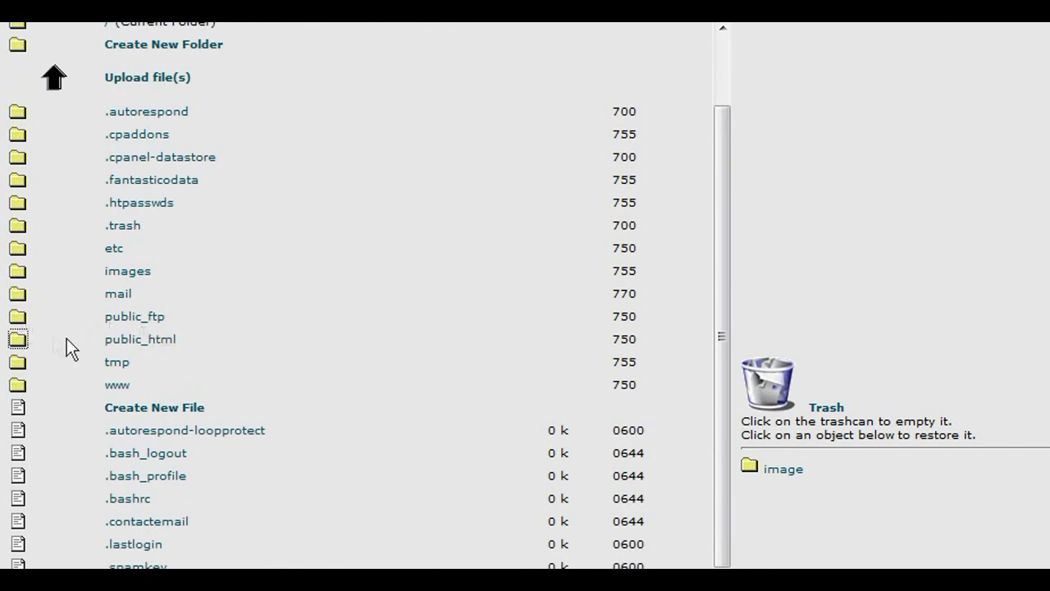
click(18, 339)
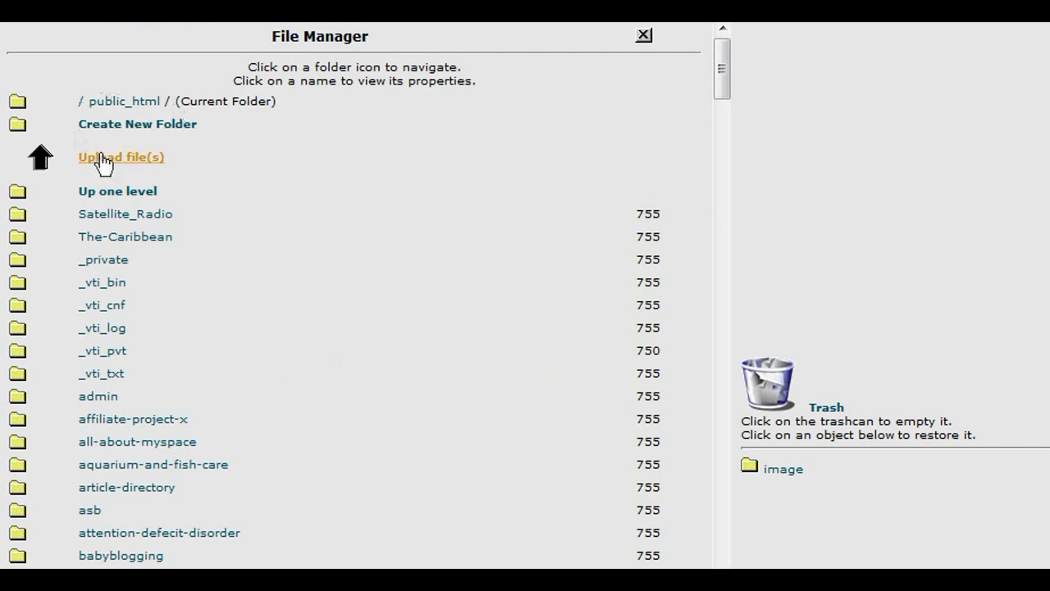
Create a folder named 'password-protected' in public_html and check it appears in the listing
click(182, 127)
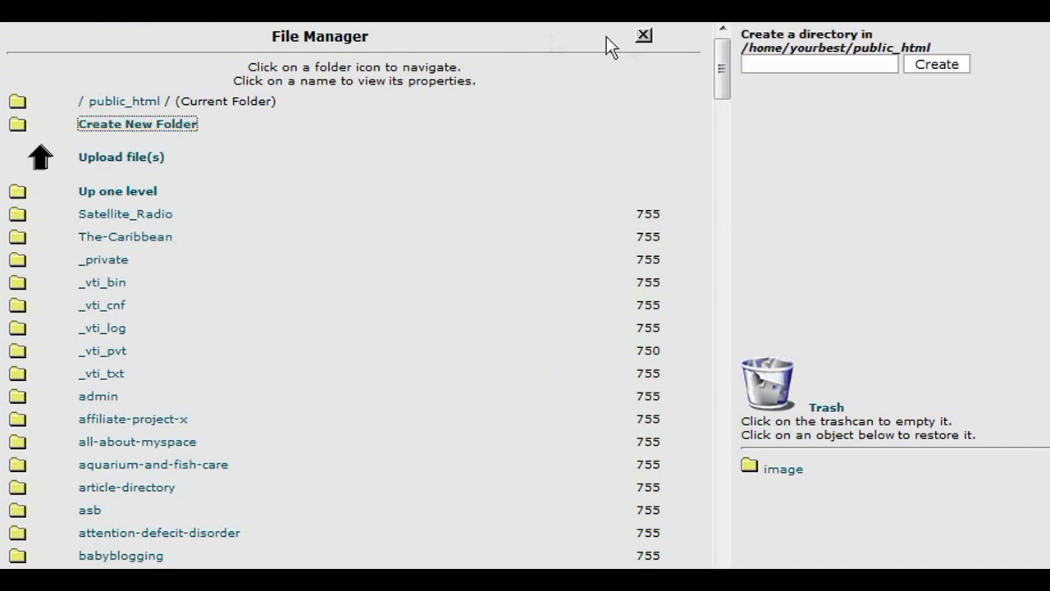
click(750, 62)
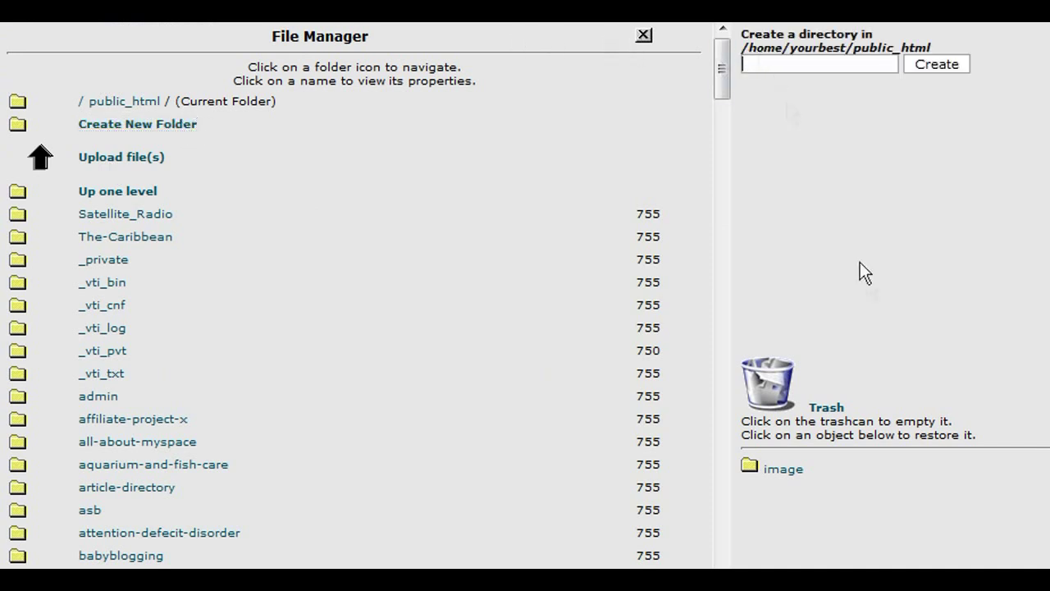
text(pasw)
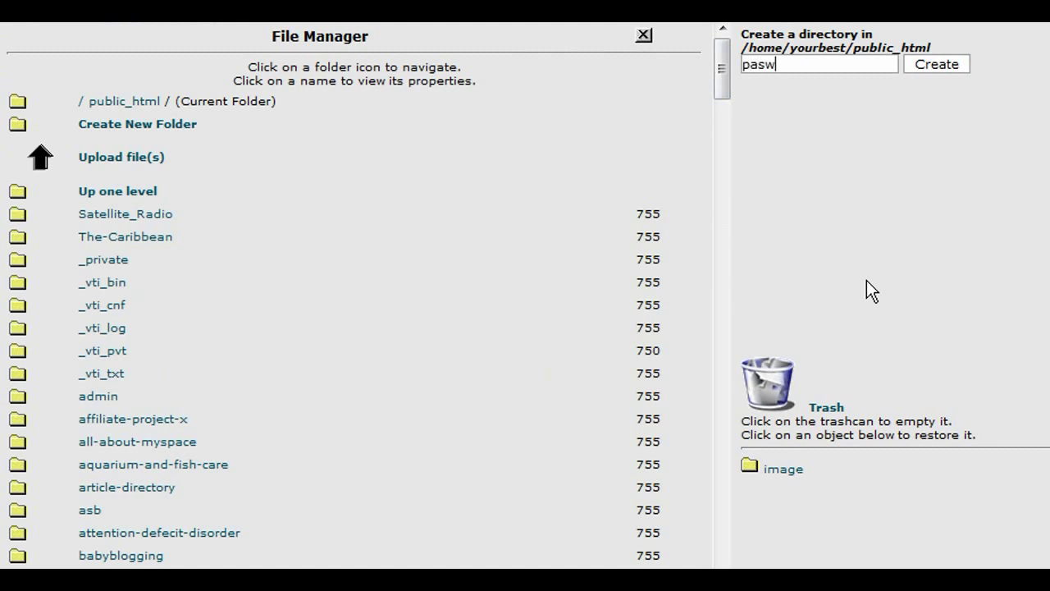
key(BackSpace)
text(sword-protec)
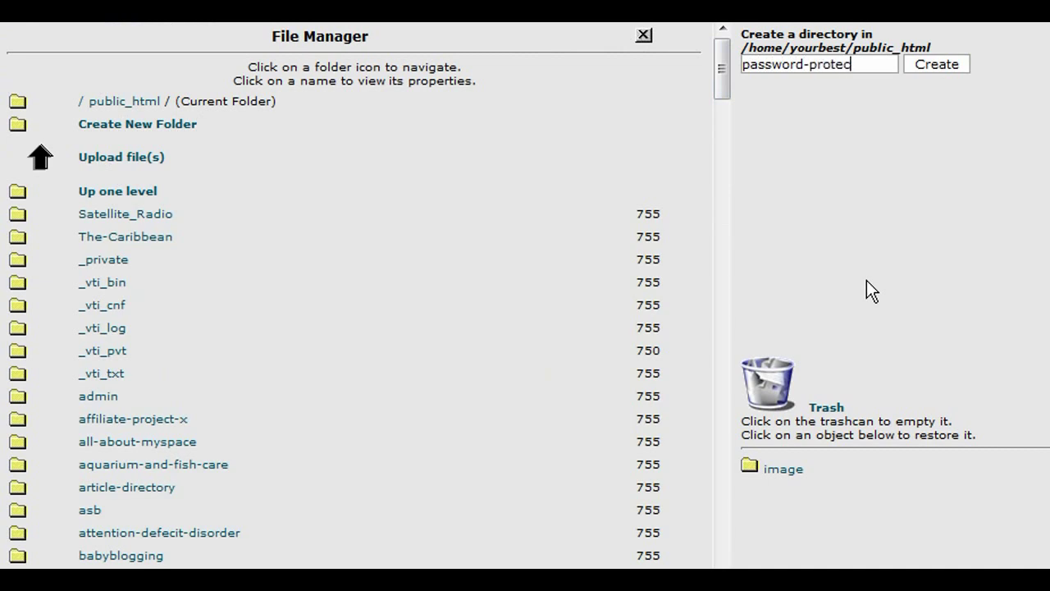
text(ted)
click(941, 66)
scroll(233, 386, down, 15)
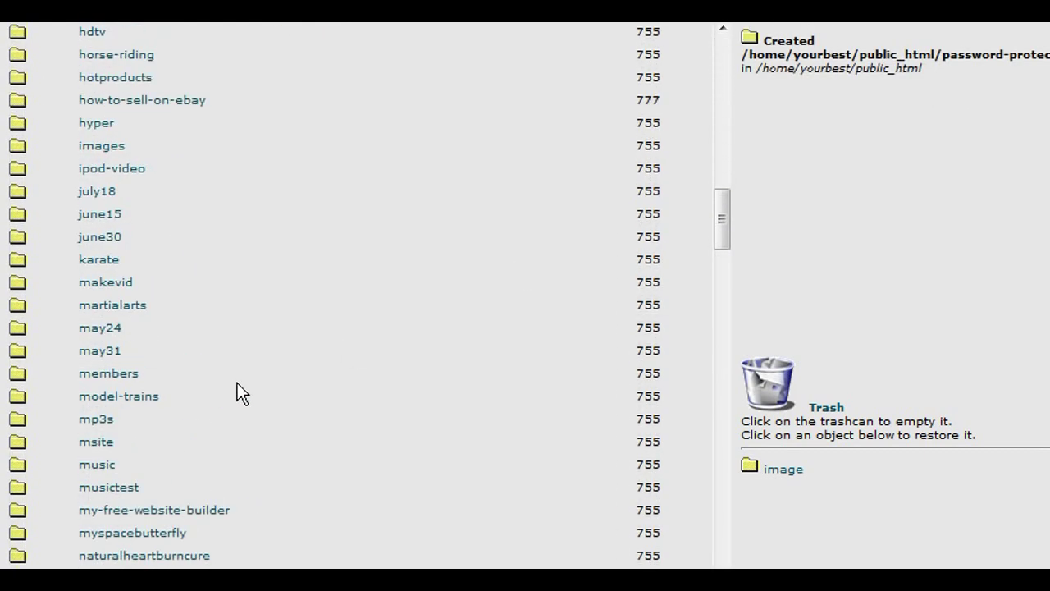
scroll(237, 382, down, 4)
scroll(237, 388, down, 4)
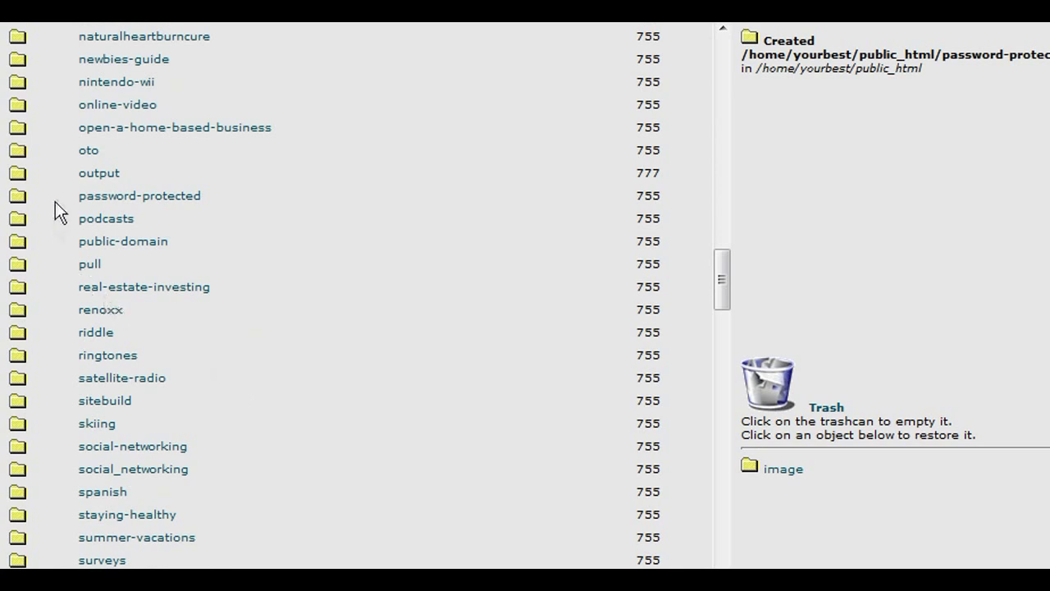
scroll(389, 246, up, 1)
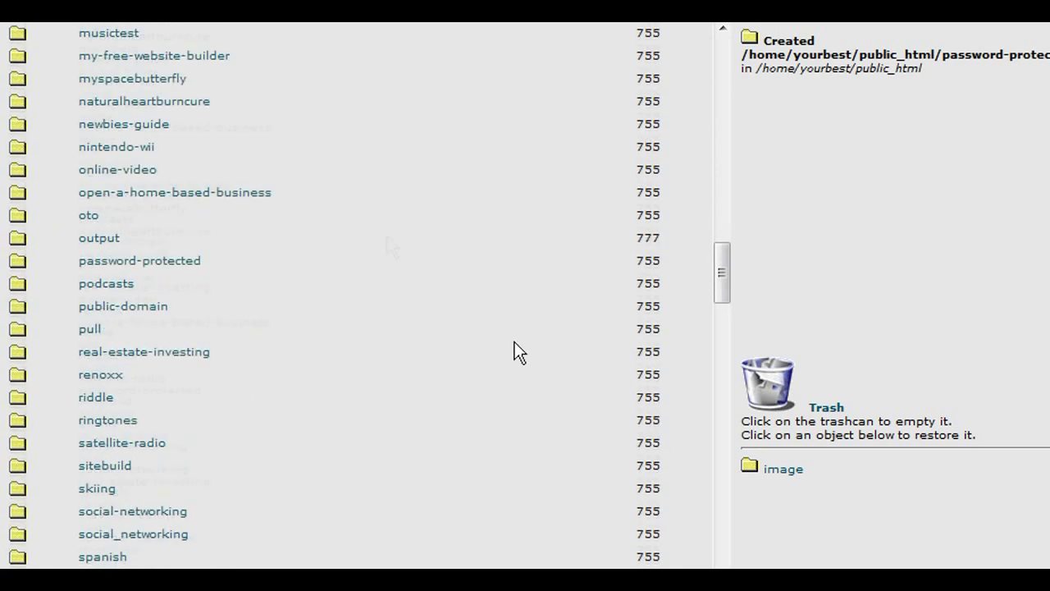
scroll(514, 341, up, 6)
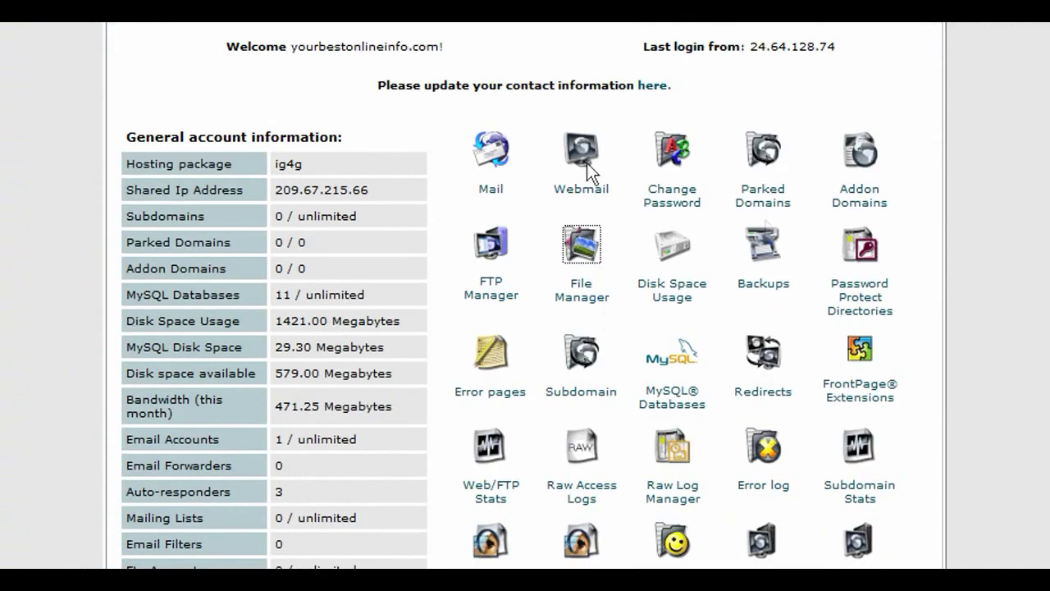
Open Password Protect Directories and select the password-protected folder
click(861, 246)
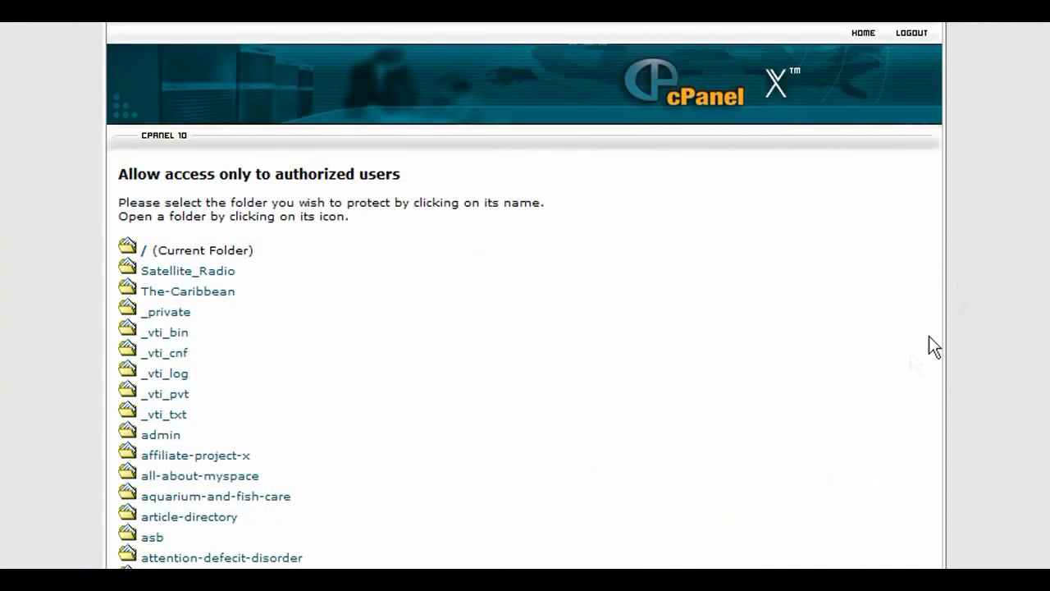
scroll(605, 336, down, 10)
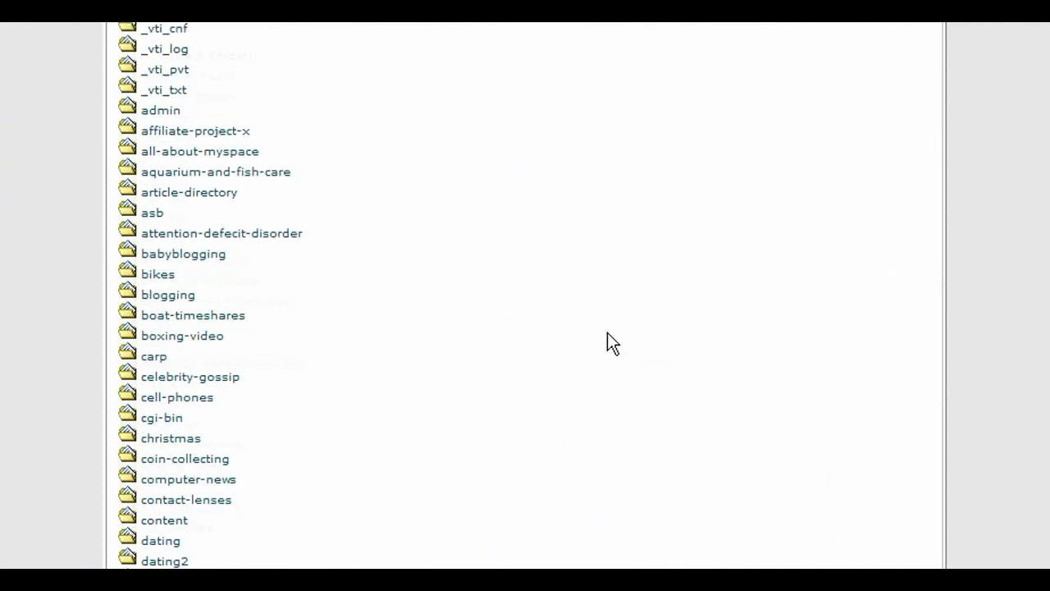
scroll(605, 345, down, 10)
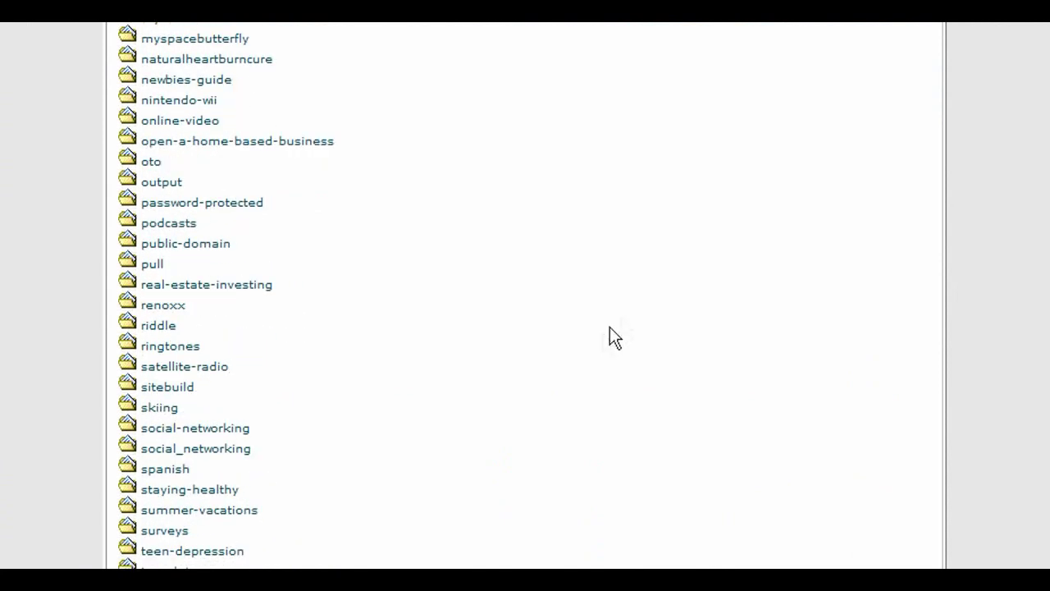
click(222, 205)
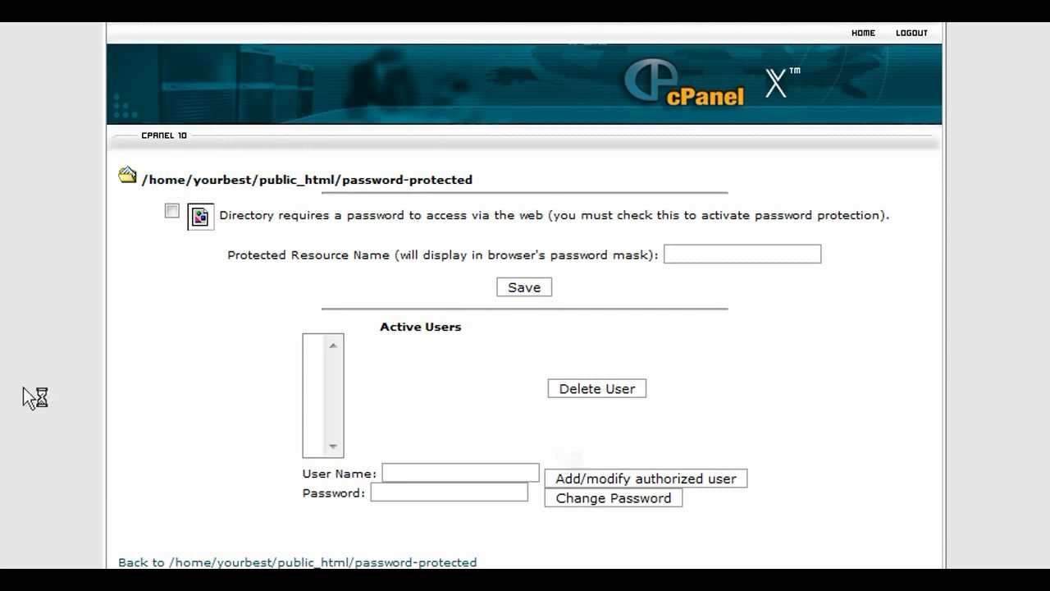
Enable 'Directory requires a password to access via the web' and save it
scroll(820, 373, down, 1)
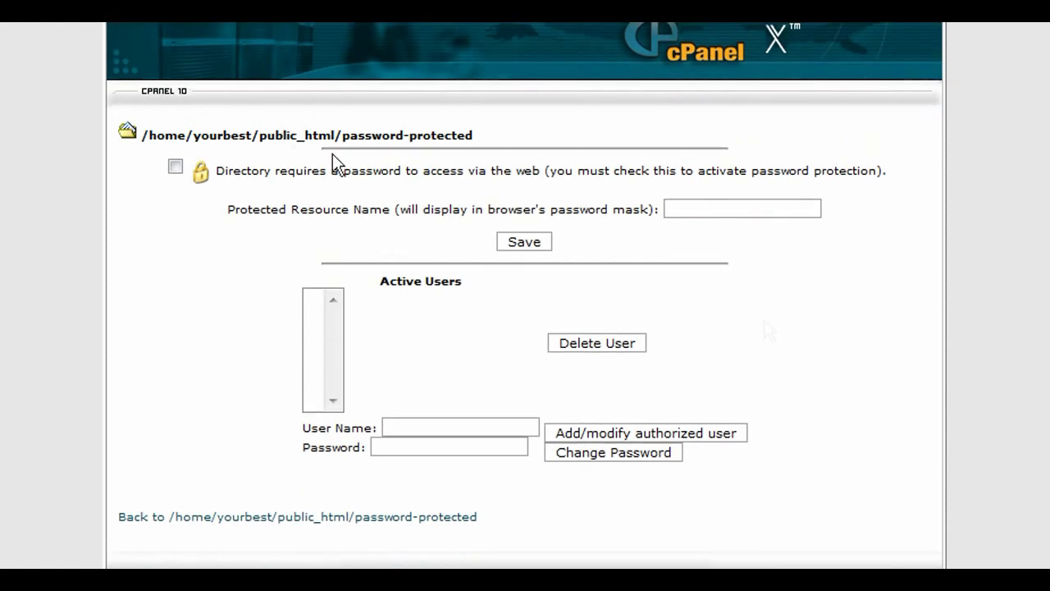
click(175, 166)
click(515, 244)
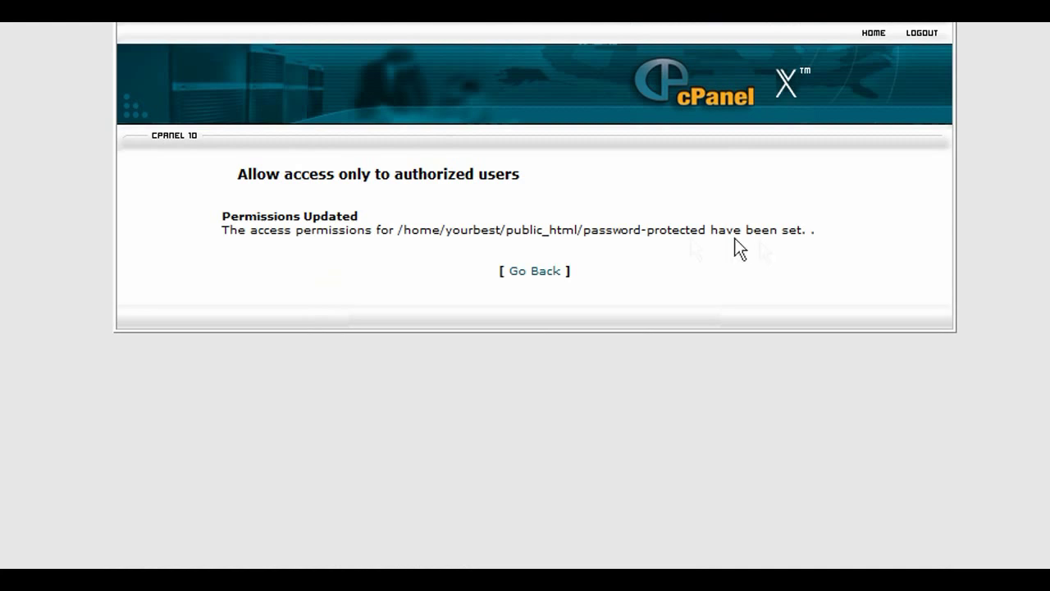
click(541, 273)
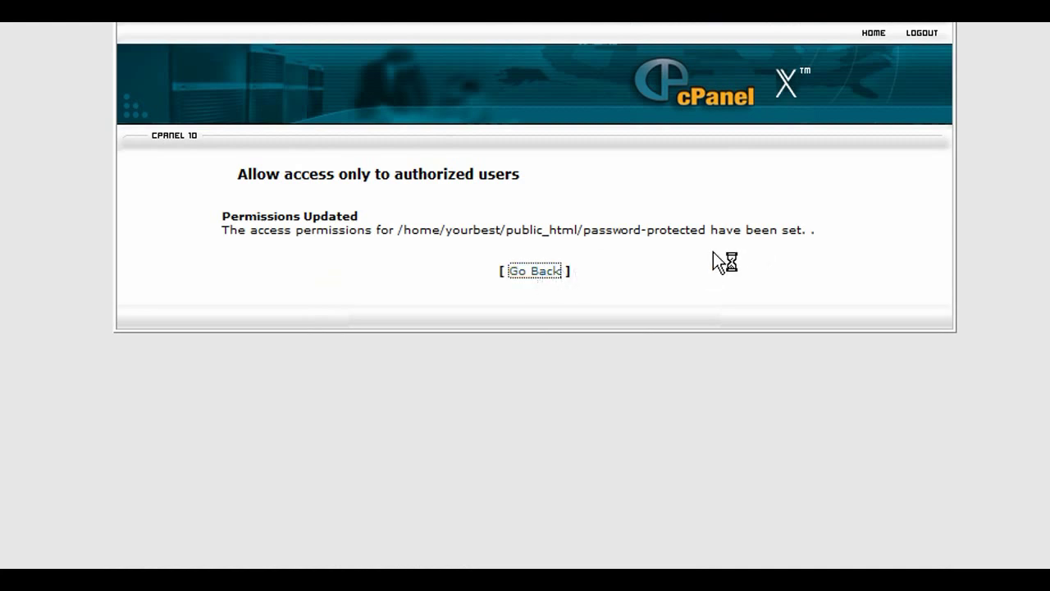
Enter a new user's name and password and add them as an authorized user
scroll(674, 237, down, 1)
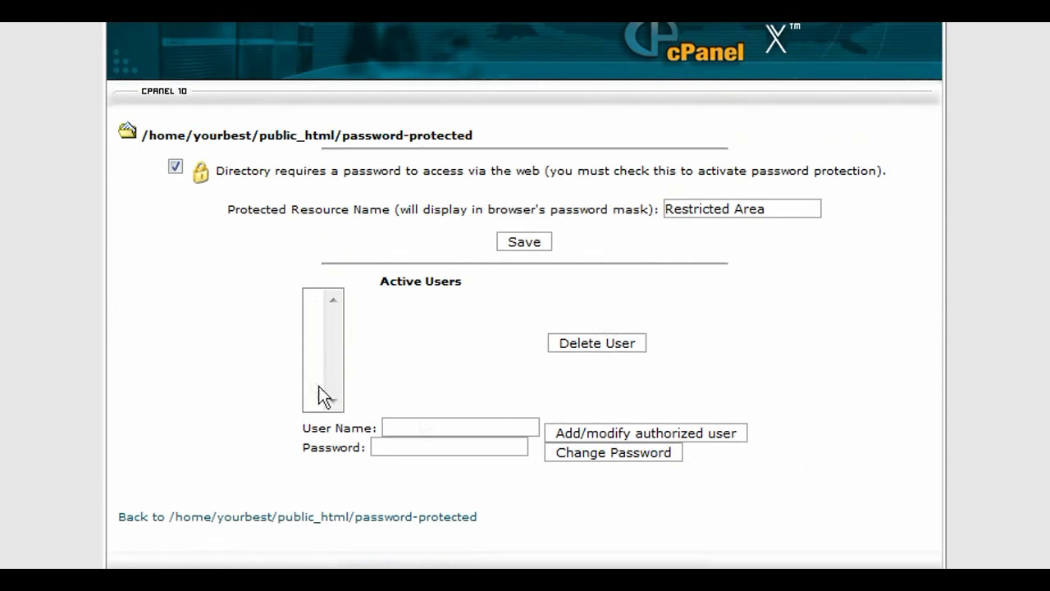
click(385, 428)
text(tim)
text(passwor)
text(d)
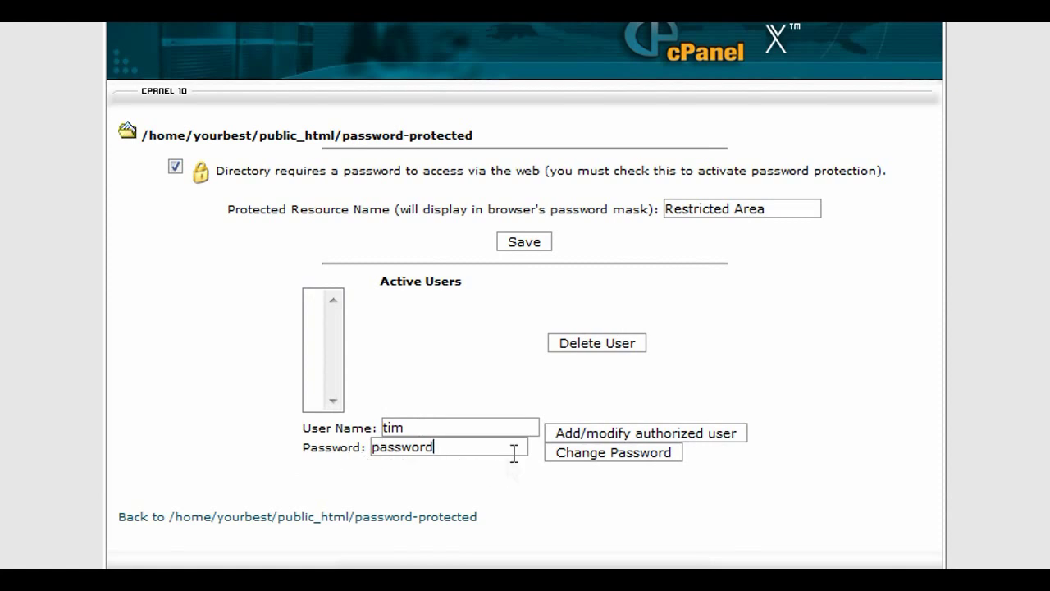
click(660, 433)
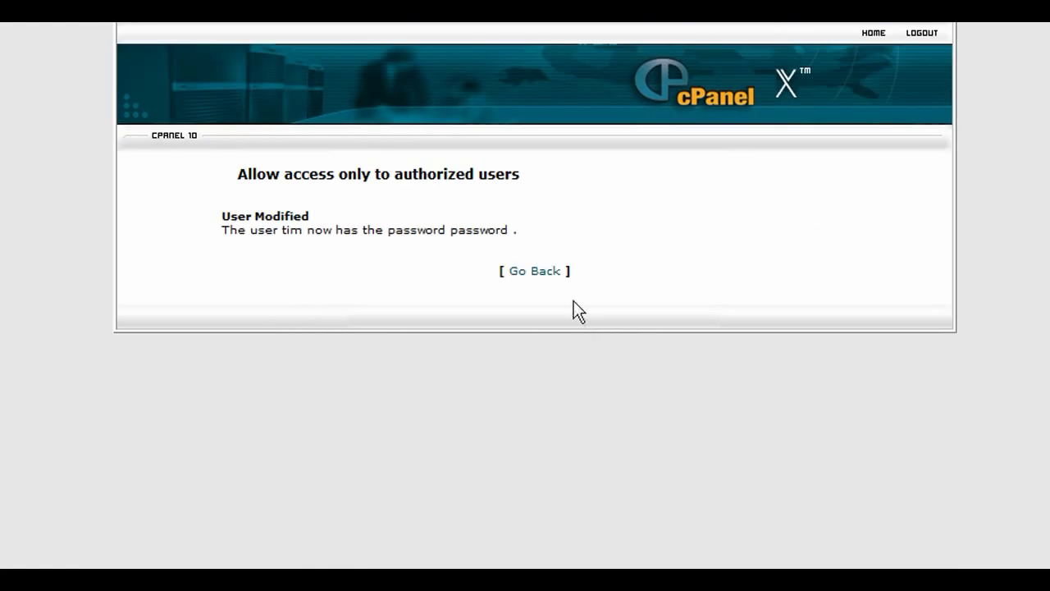
click(542, 271)
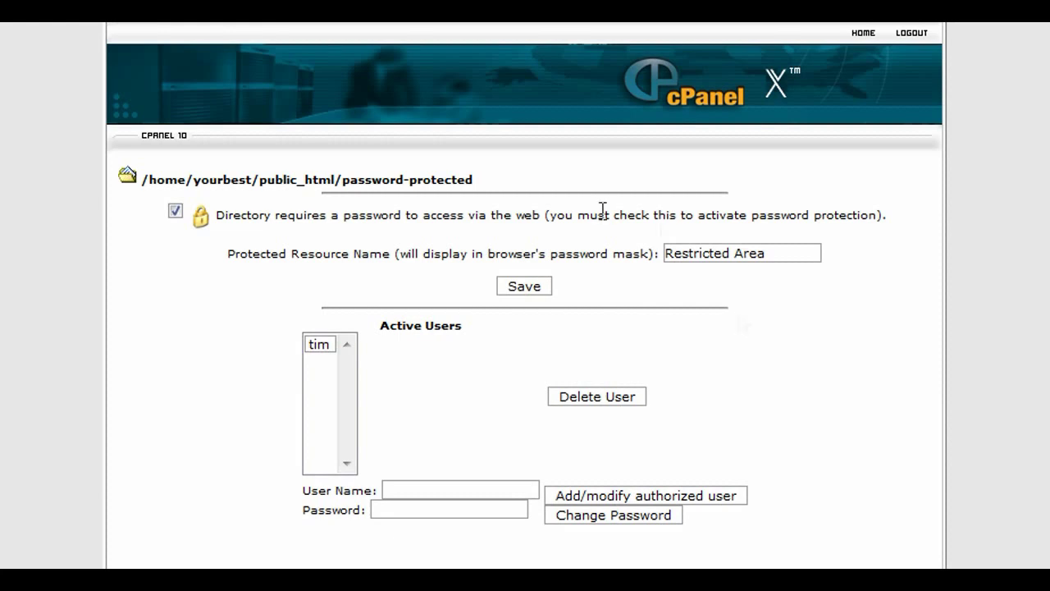
Replace the protected resource name with 'Protected' and save the permissions
drag(769, 252, 638, 245)
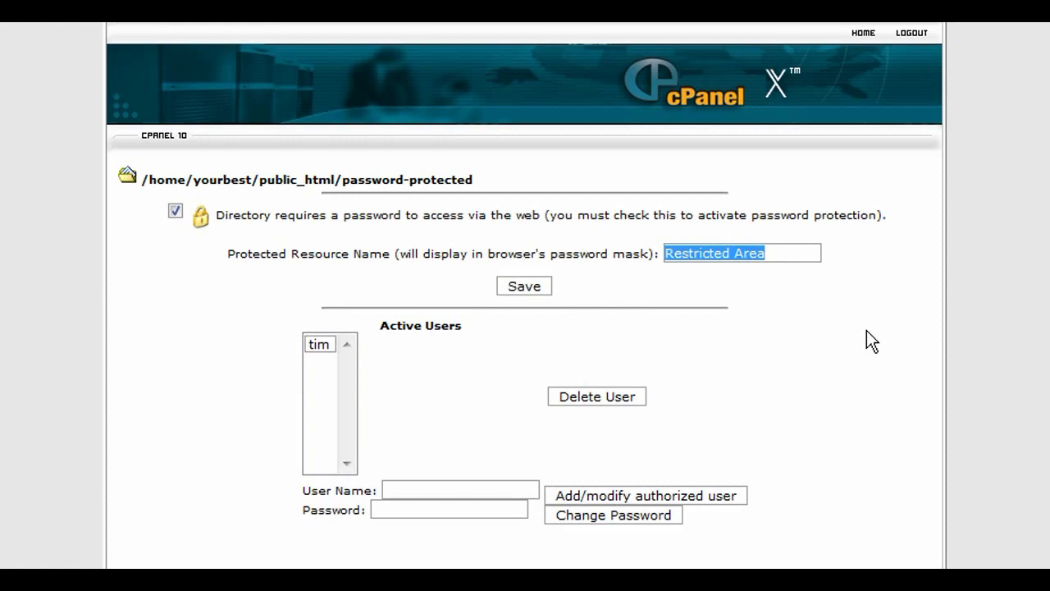
text(Protected)
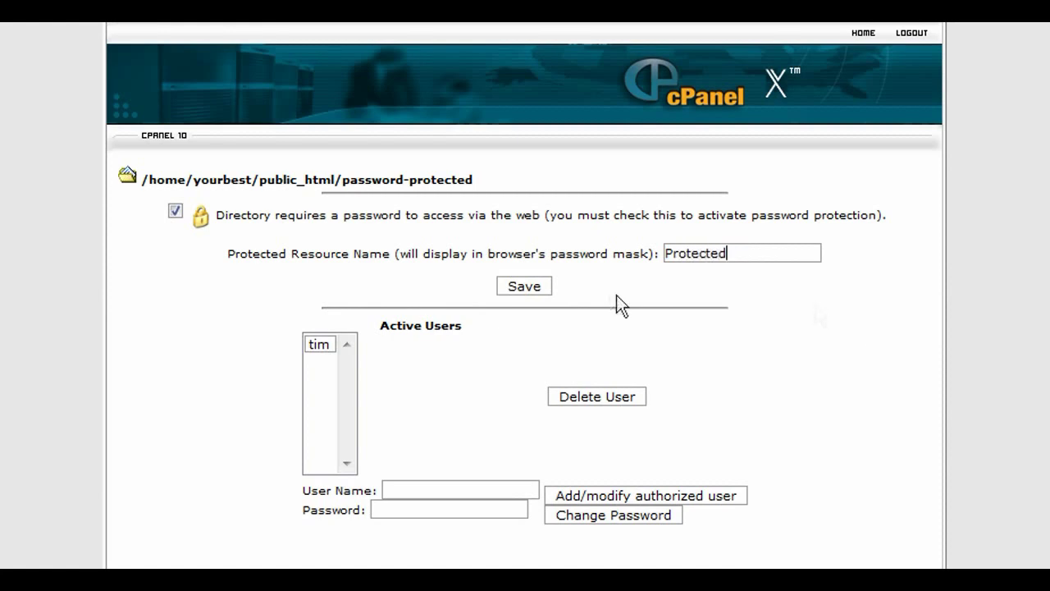
click(502, 289)
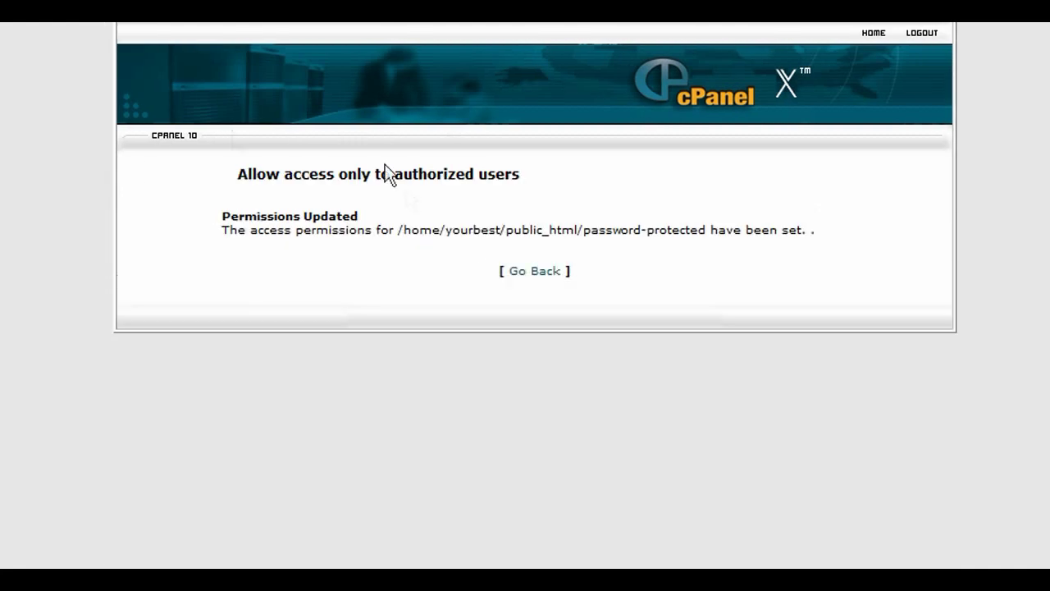
click(867, 36)
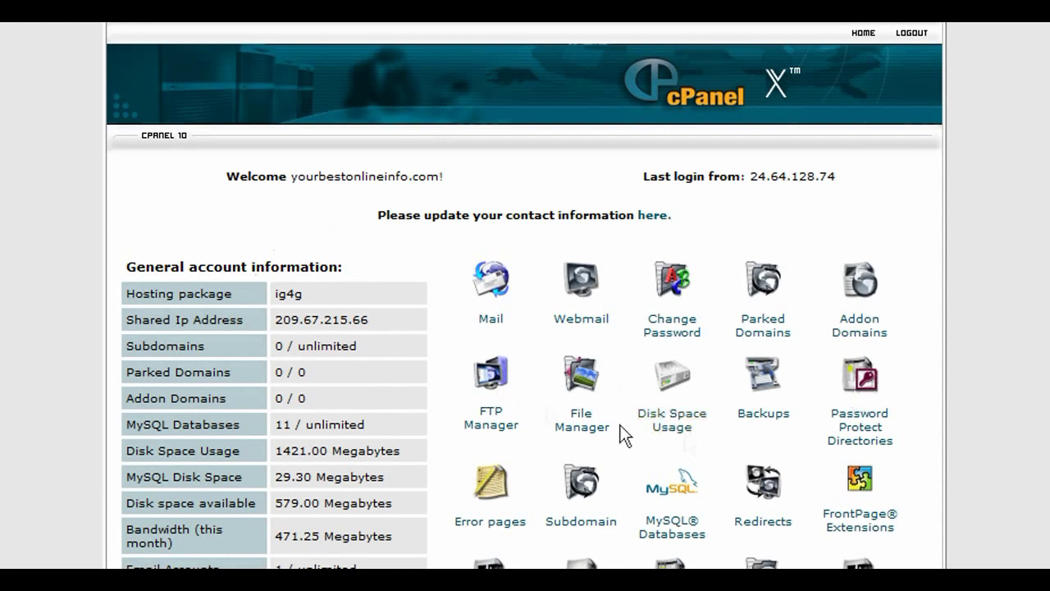
Open File Manager from the cPanel home page and go into public_html
click(580, 376)
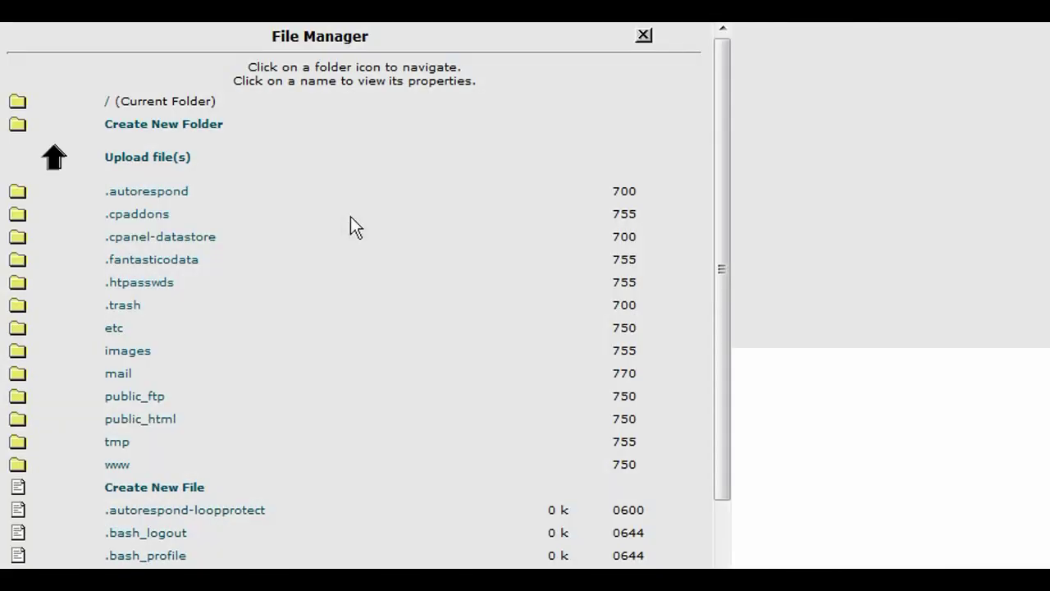
scroll(237, 276, down, 2)
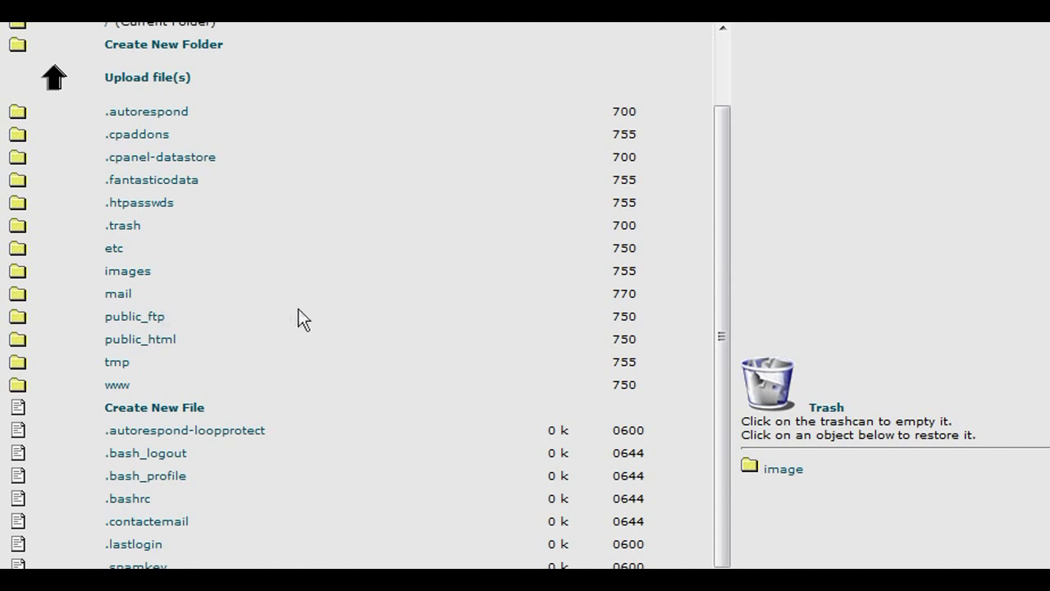
click(17, 339)
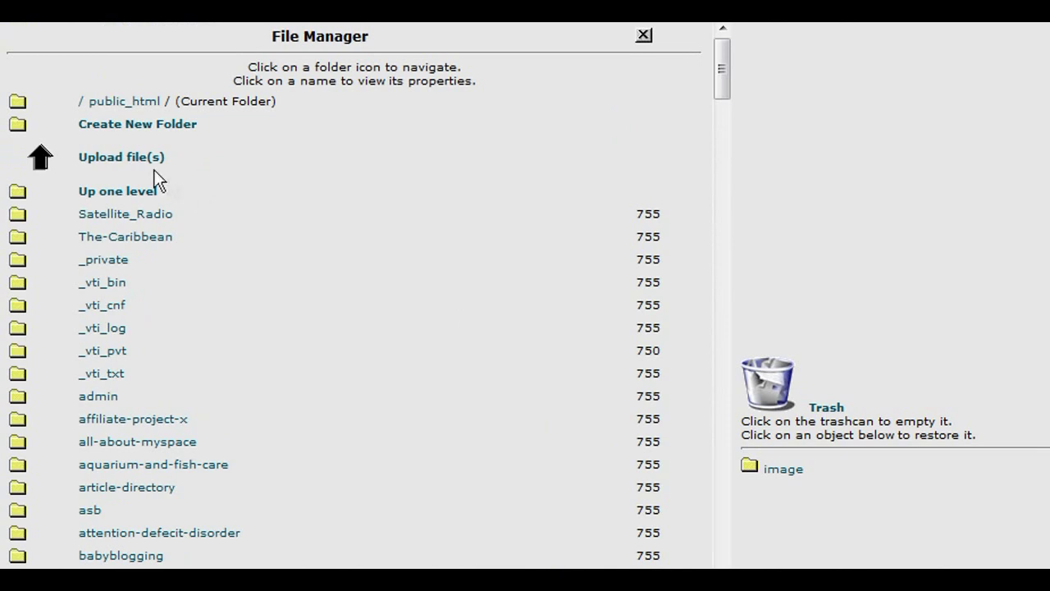
Create a new folder in public_html named 'paid', replacing the mistyped name 'testing'
click(109, 124)
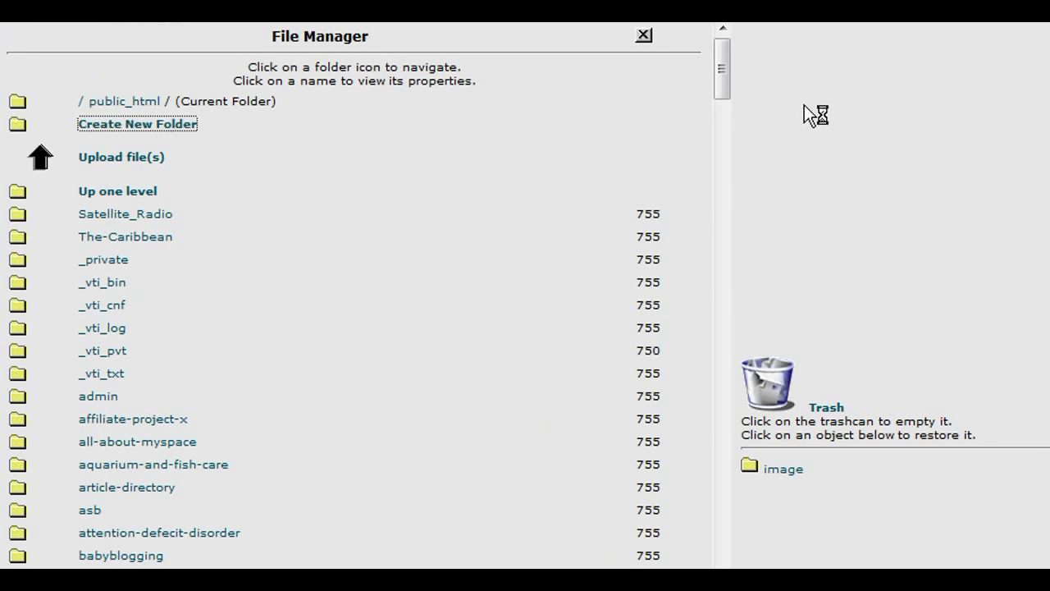
click(780, 64)
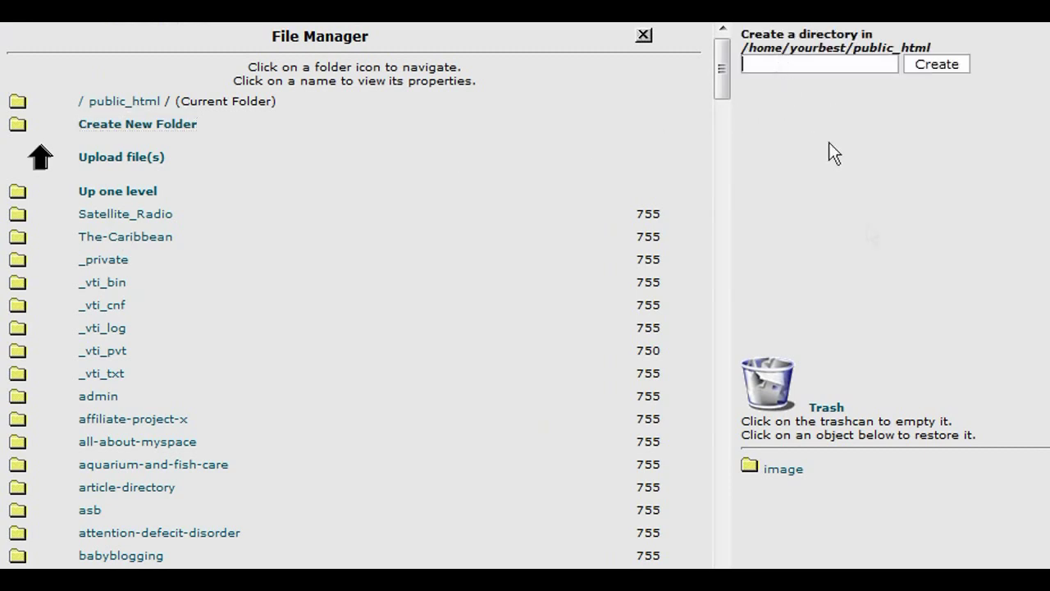
text(tes)
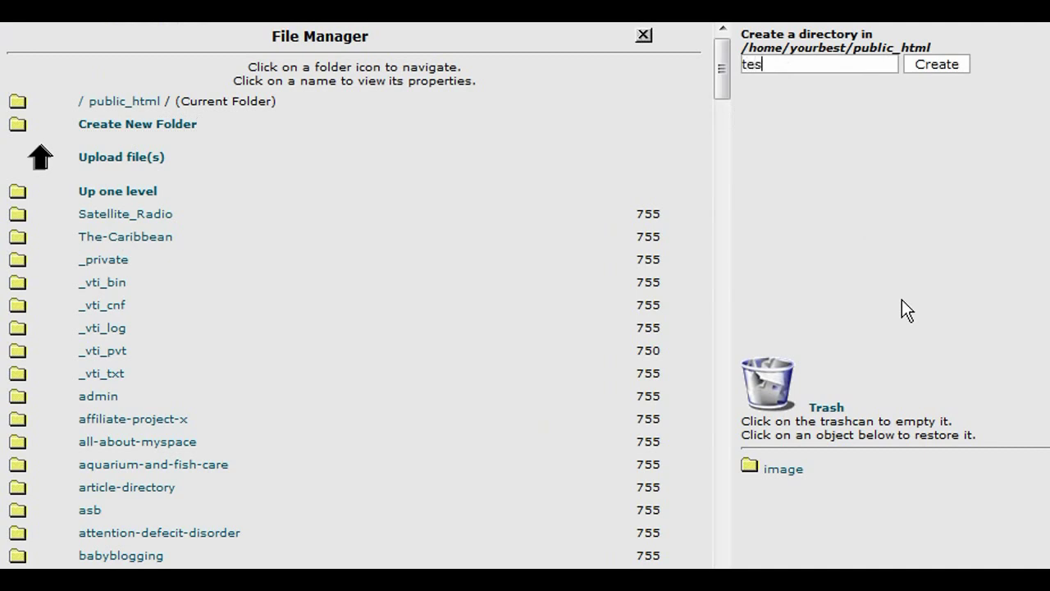
text(ting)
key(BackSpace)
click(949, 71)
text(paid)
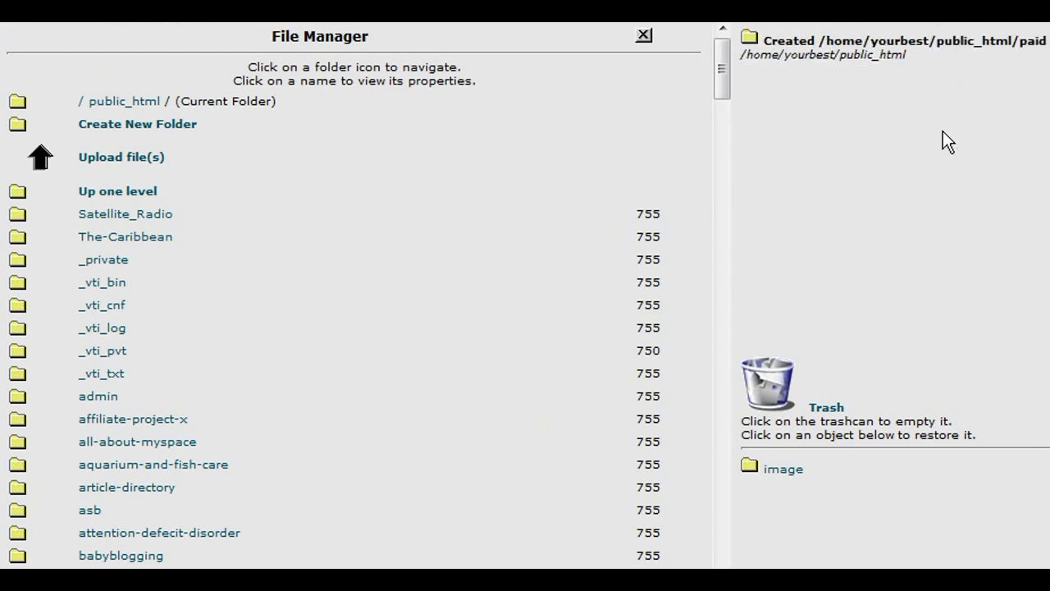
Open the new paid folder in File Manager
scroll(231, 320, down, 4)
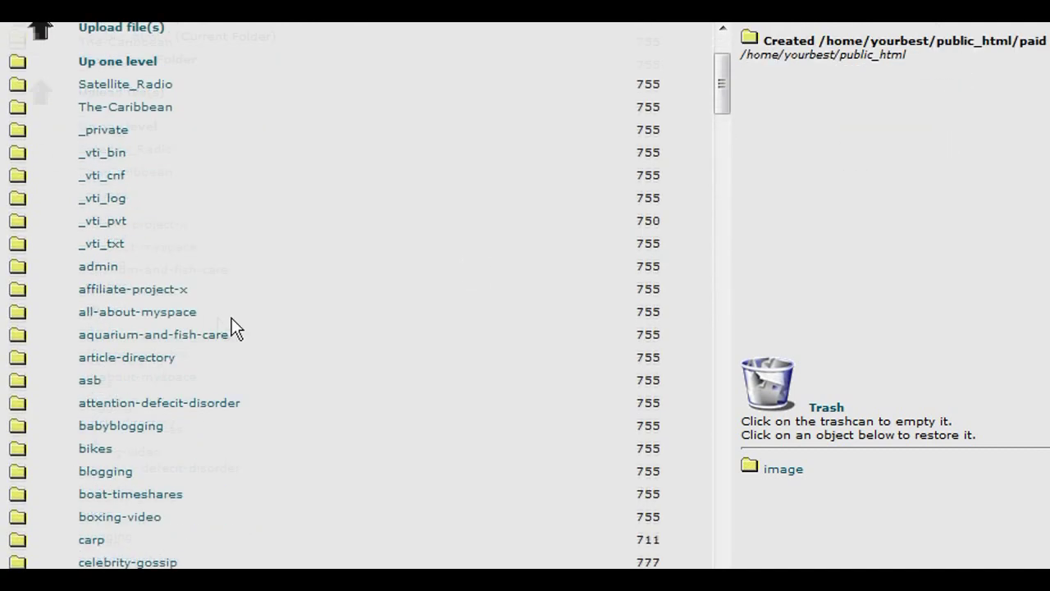
scroll(235, 318, down, 11)
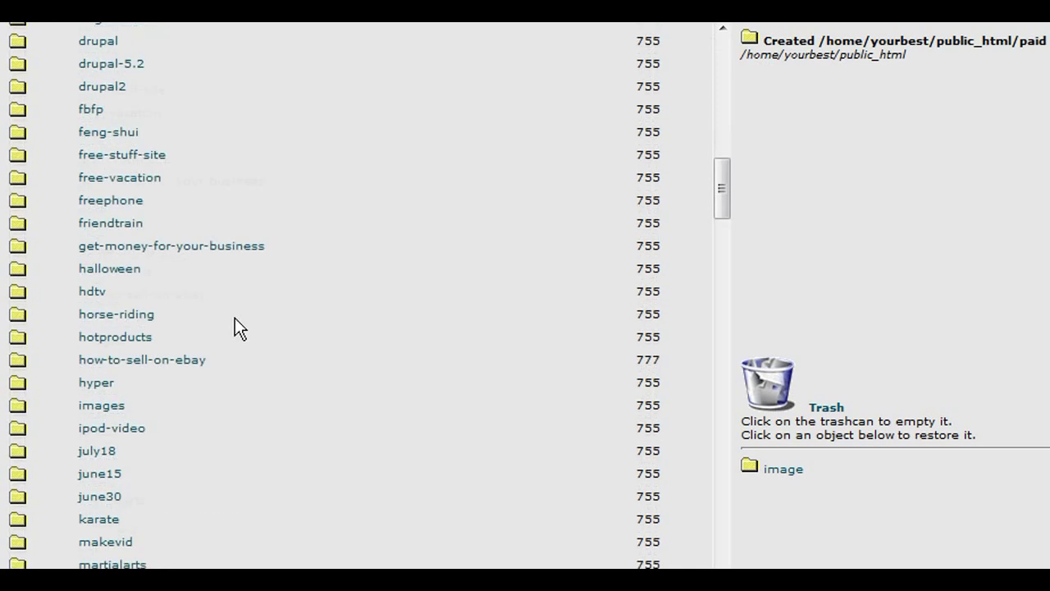
scroll(234, 319, down, 4)
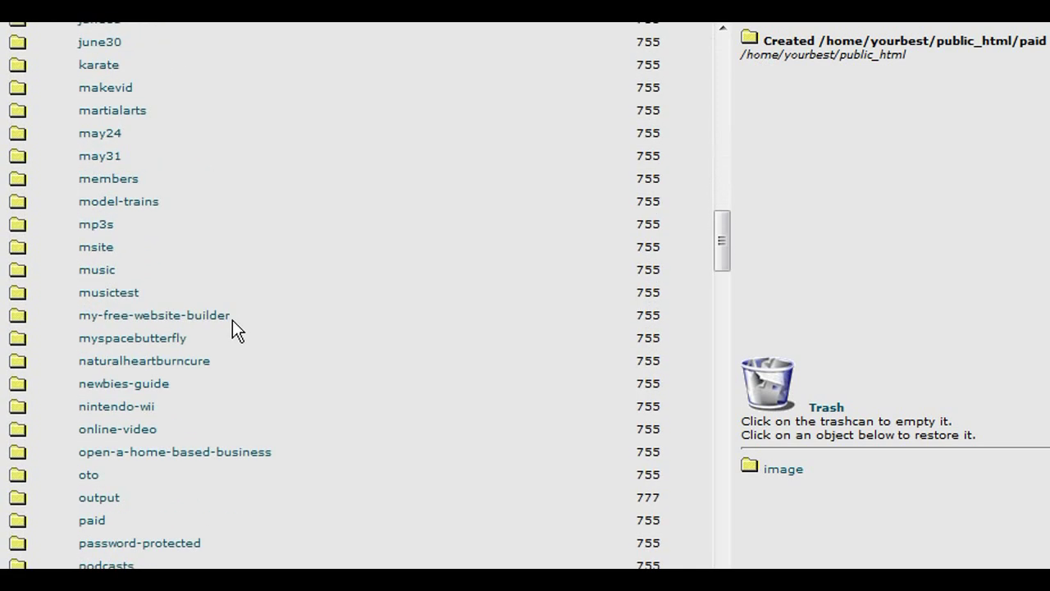
scroll(232, 319, down, 2)
scroll(220, 319, down, 1)
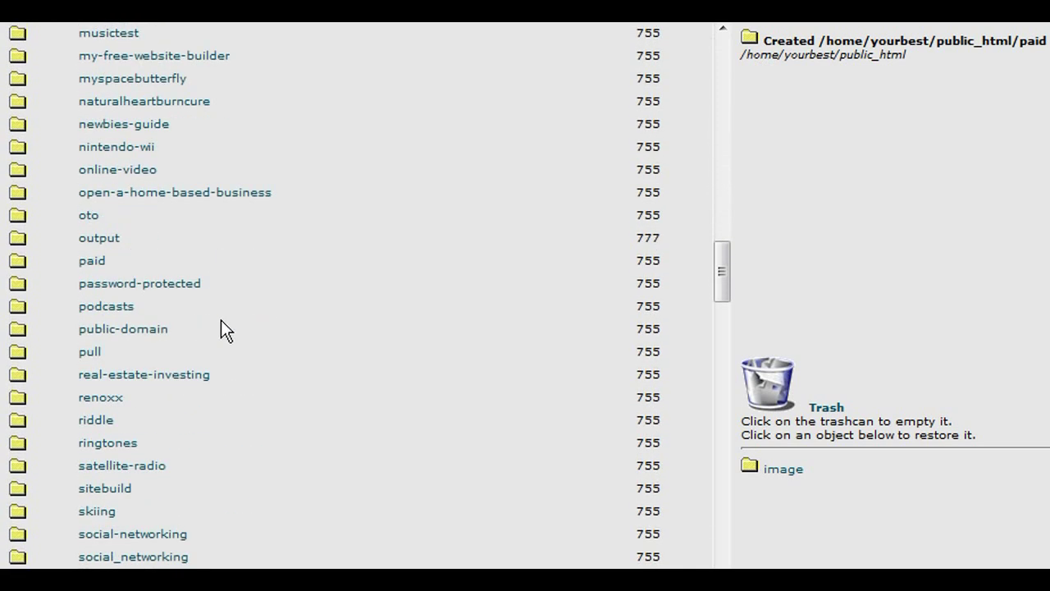
drag(14, 261, 13, 263)
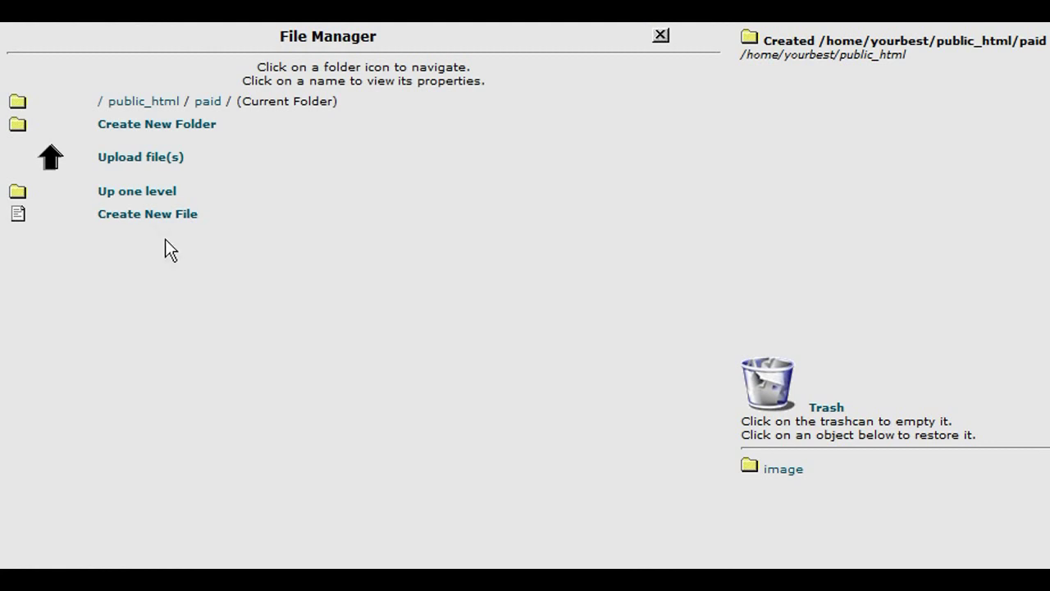
Upload thankyou.html from the computer into the paid folder
click(170, 160)
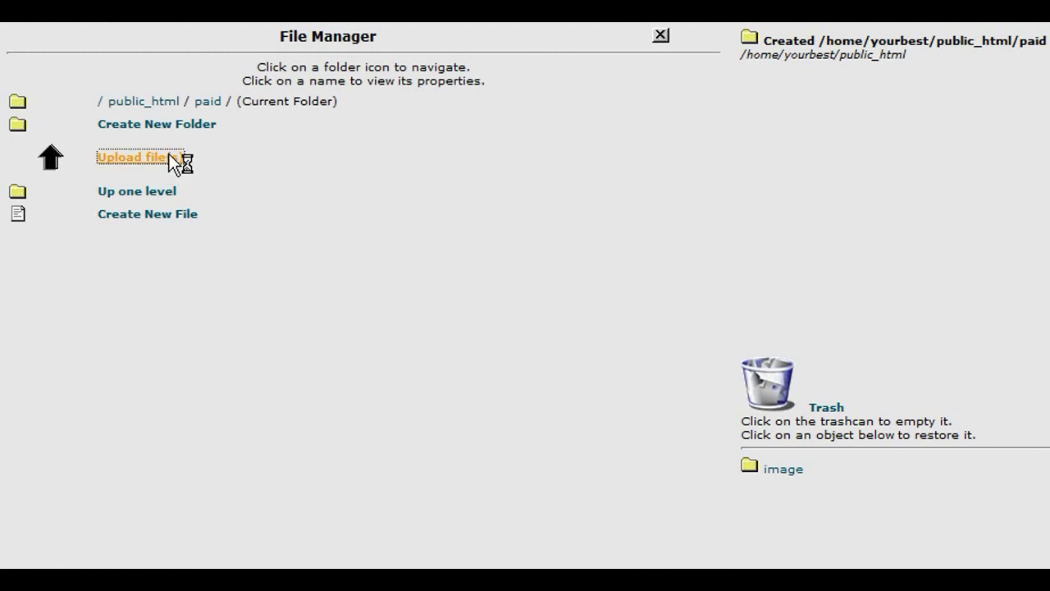
click(171, 176)
click(671, 212)
drag(669, 27, 659, 190)
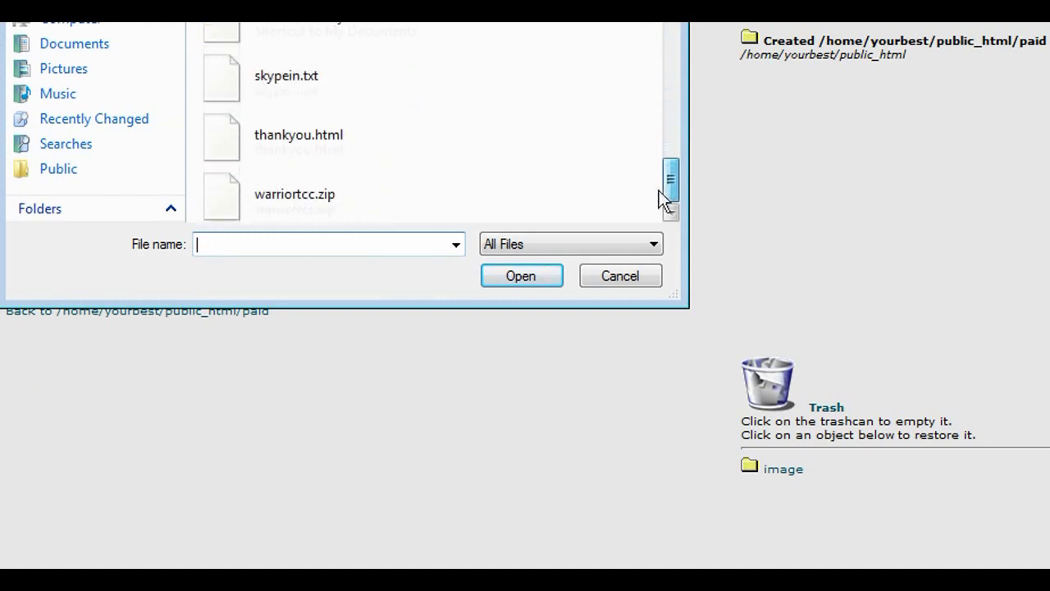
double_click(307, 150)
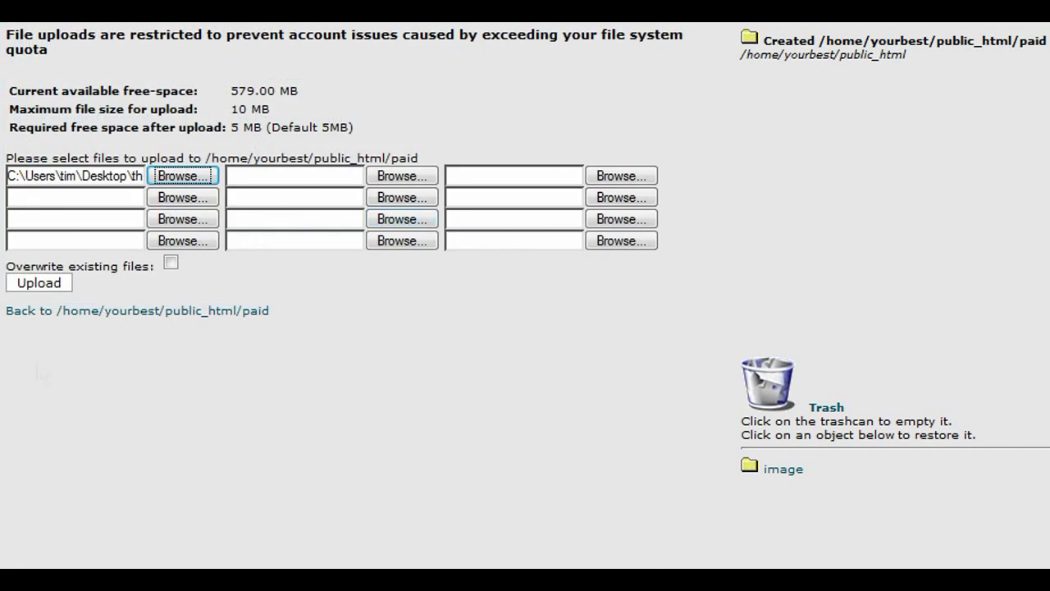
click(20, 285)
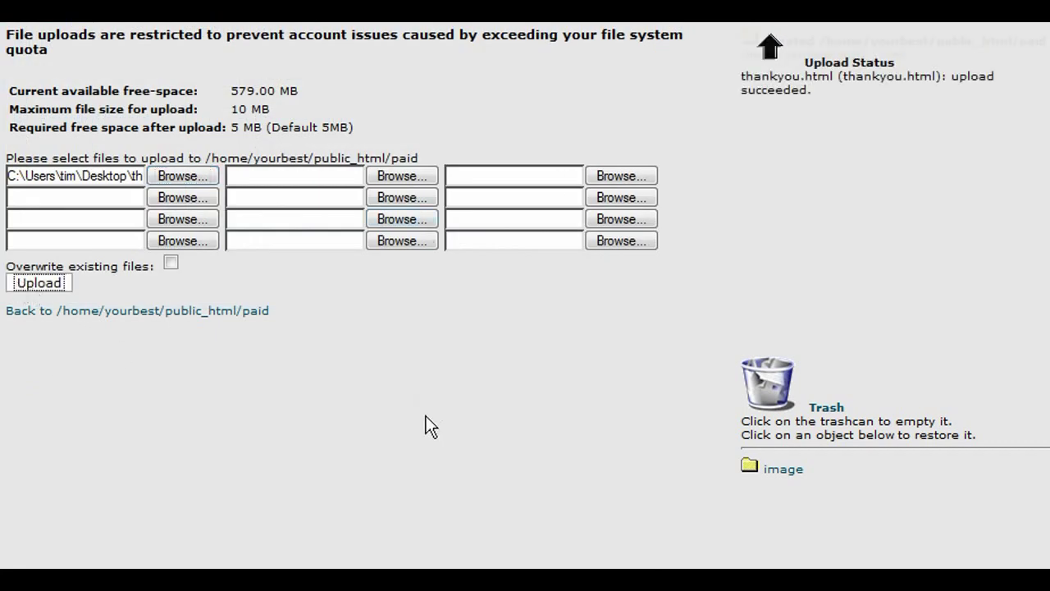
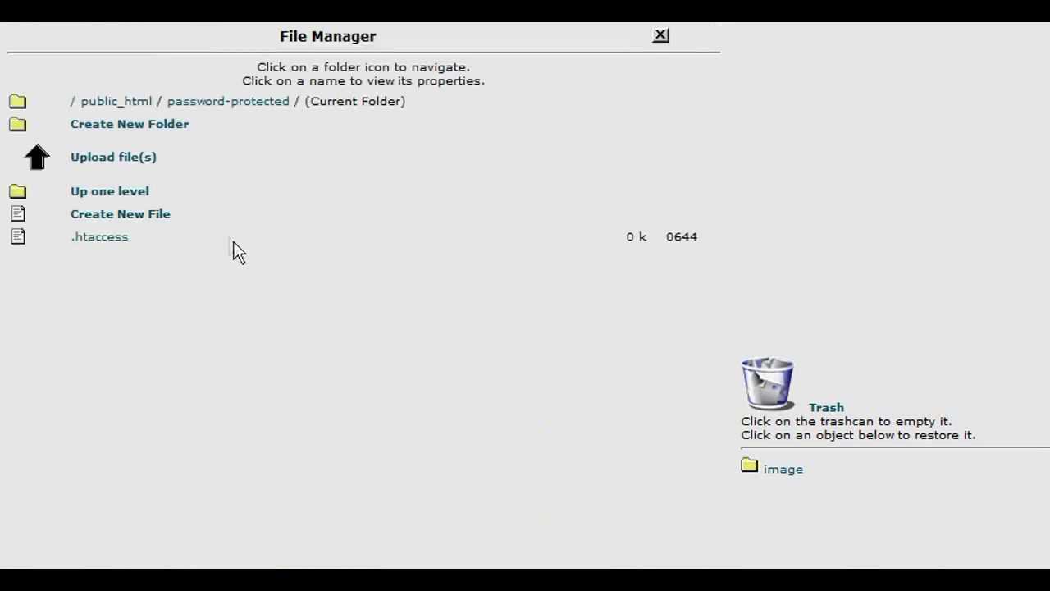
Upload dlp.html from the desktop into the password-protected folder via the first upload slot
click(131, 159)
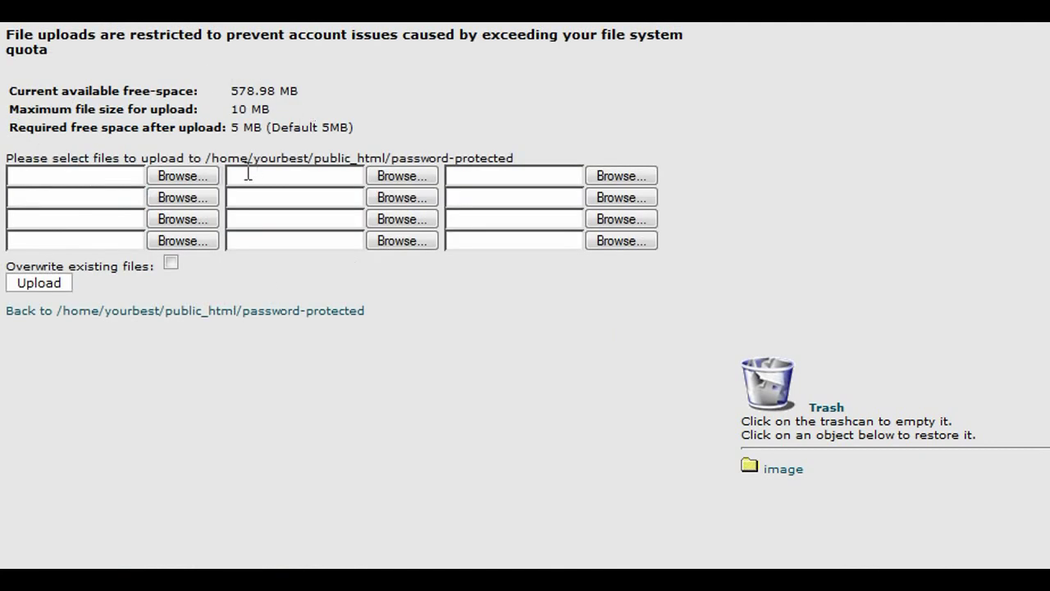
click(196, 175)
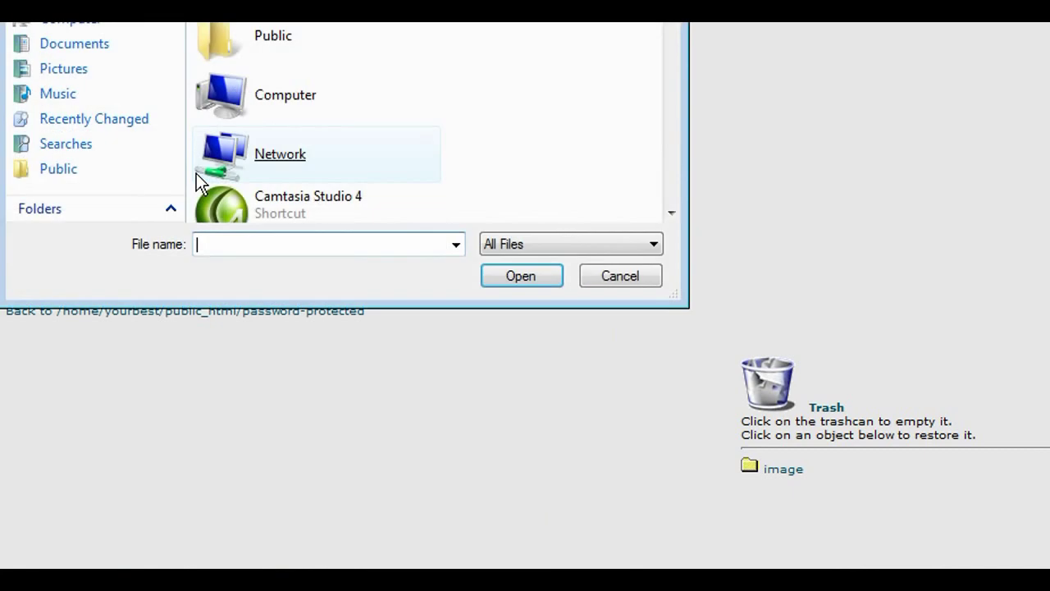
drag(669, 29, 656, 160)
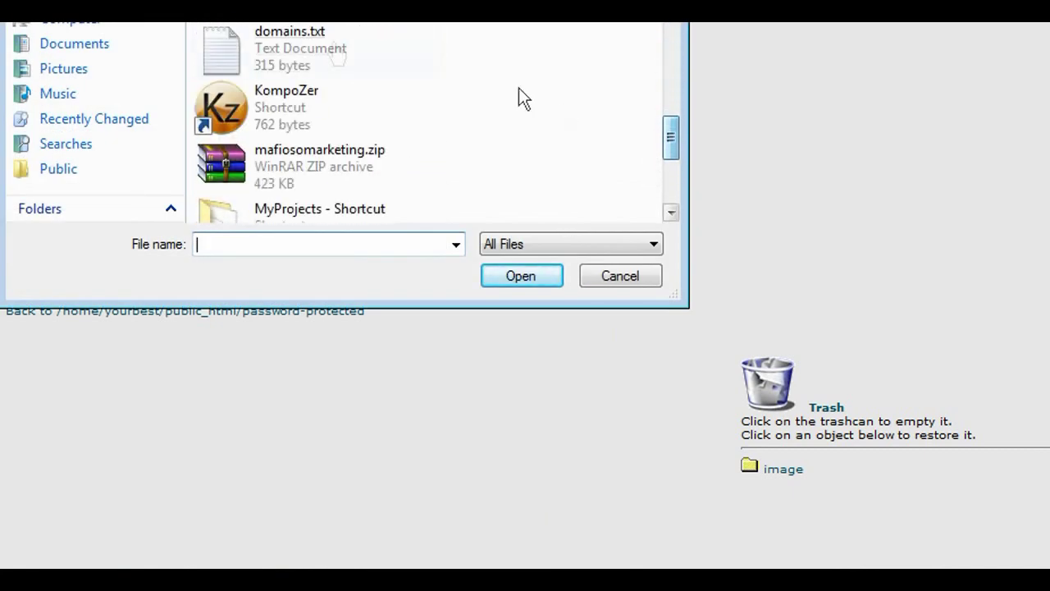
text(dlp.html)
key(Return)
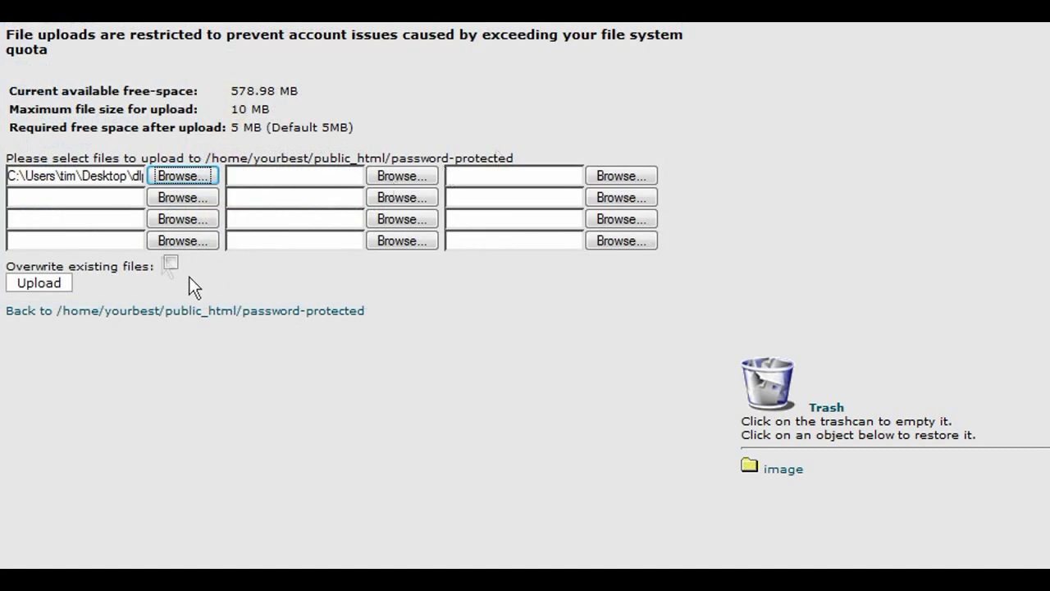
click(38, 287)
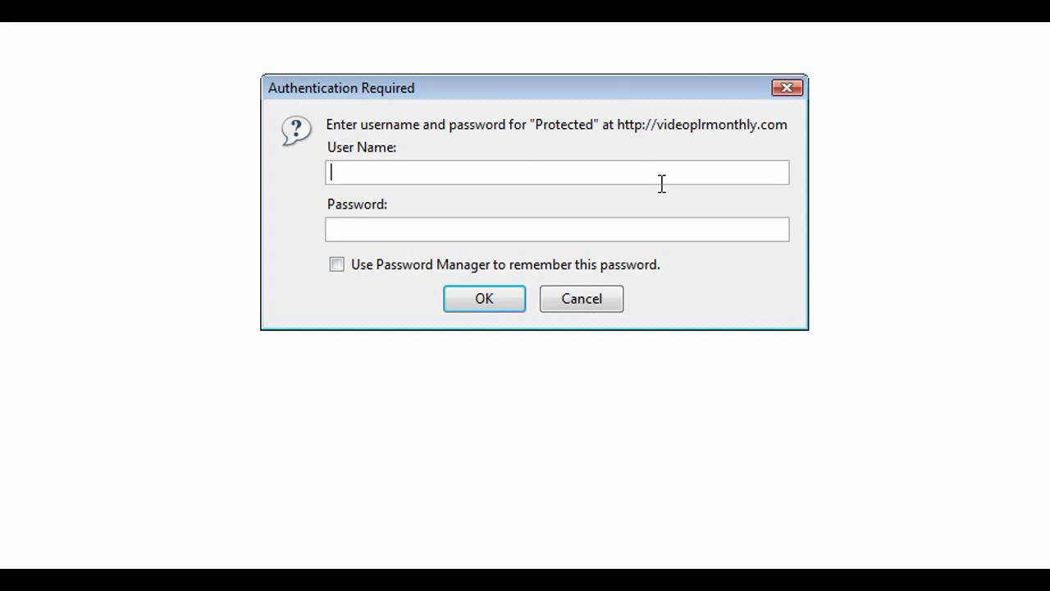
Enter the user name and password in the Authentication Required dialog and submit them
text(to)
key(BackSpace)
text(im)
key(Tab)
text(********)
key(Return)
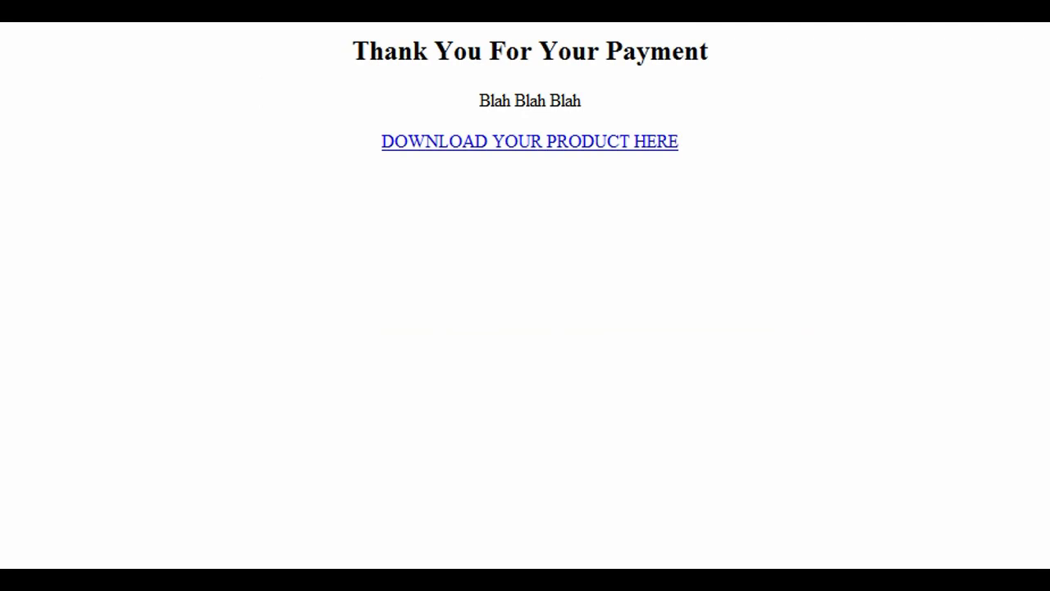